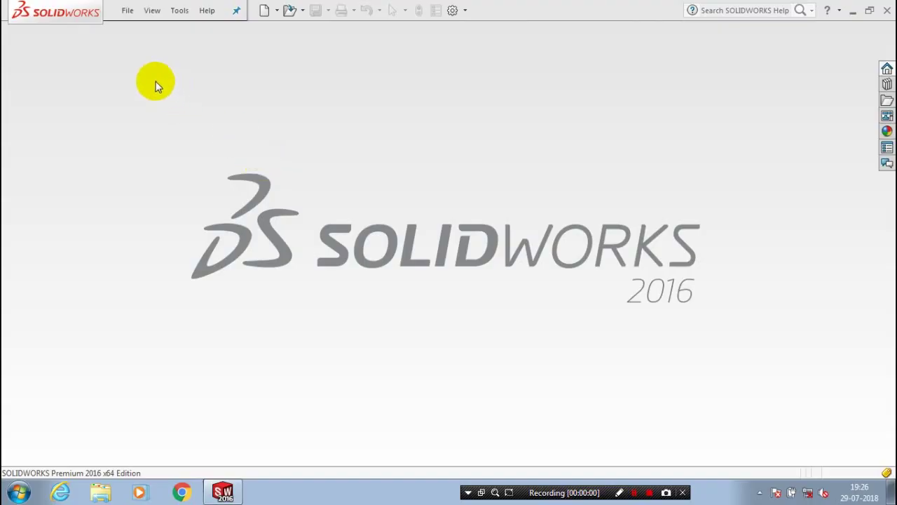
Create a new SOLIDWORKS Assembly document (Assem2) from File > New.
left_click(127, 11)
left_click(134, 31)
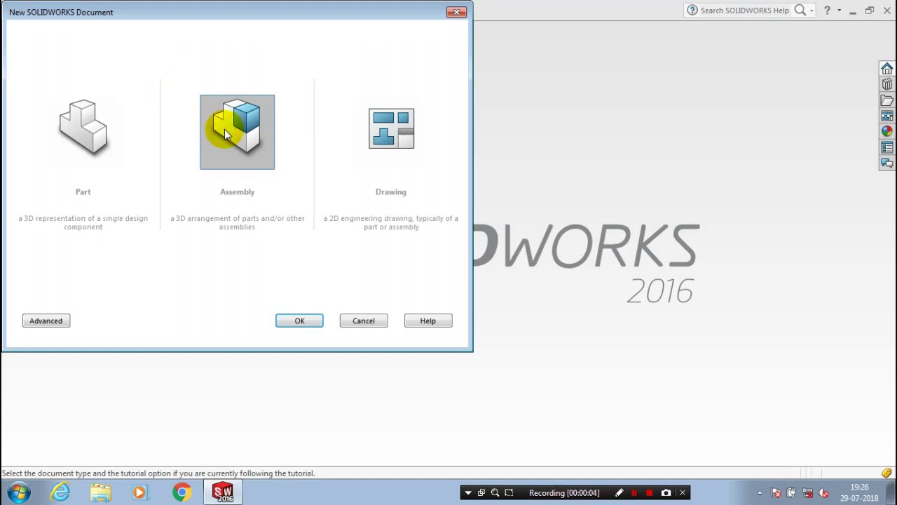
left_click(295, 320)
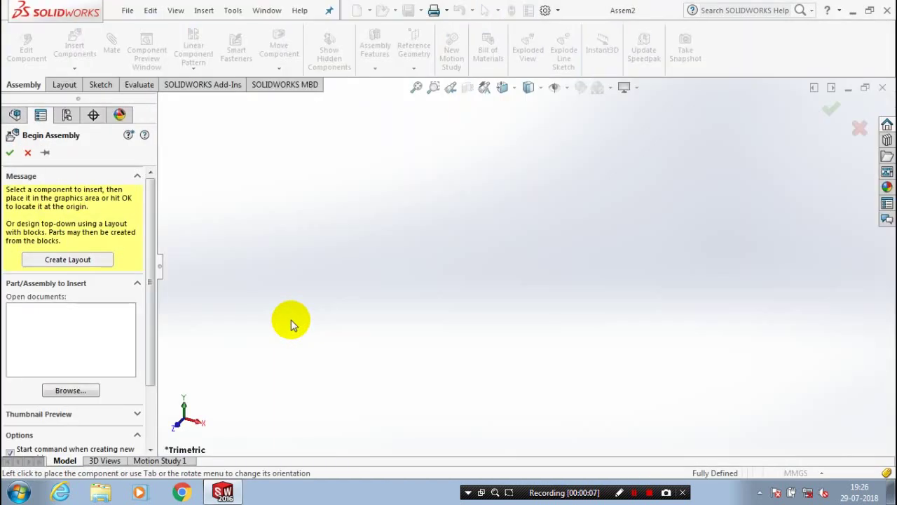
Insert the crane hook part from the solidworks parts folder as the fixed first component.
left_click(96, 391)
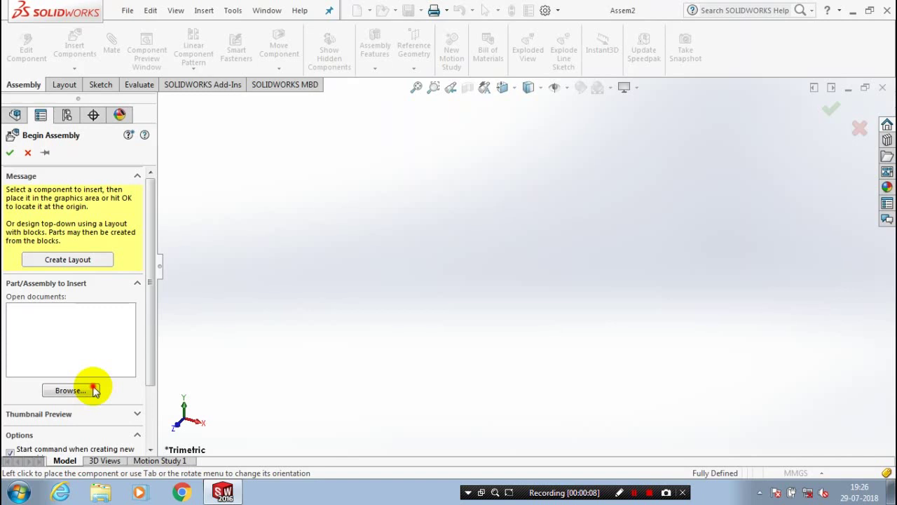
left_click(96, 391)
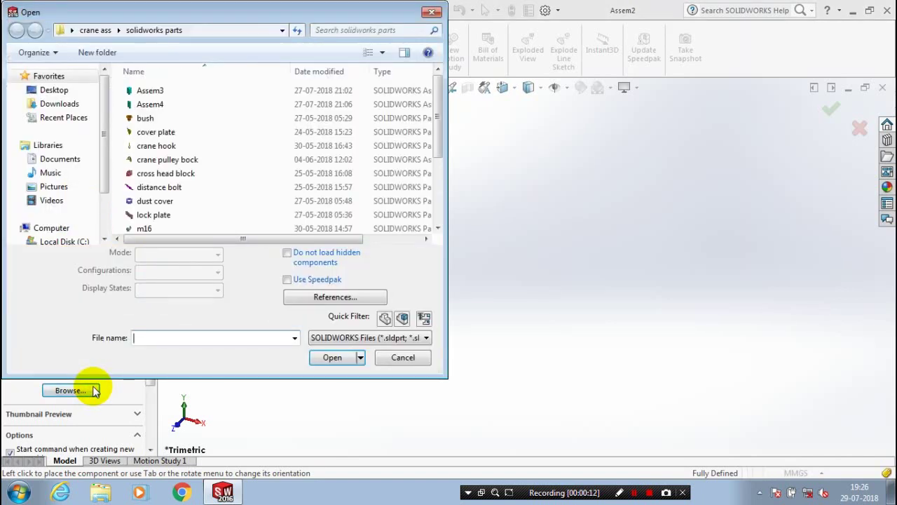
left_click(308, 145)
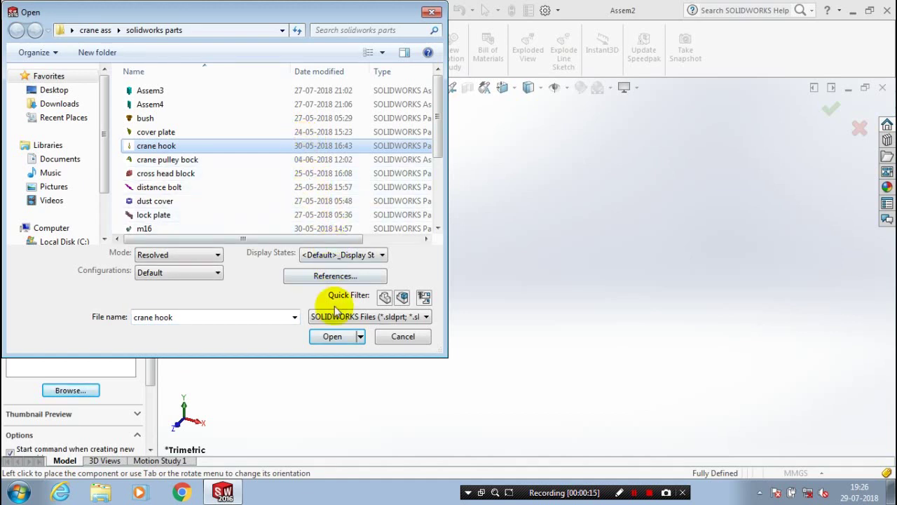
key("Return")
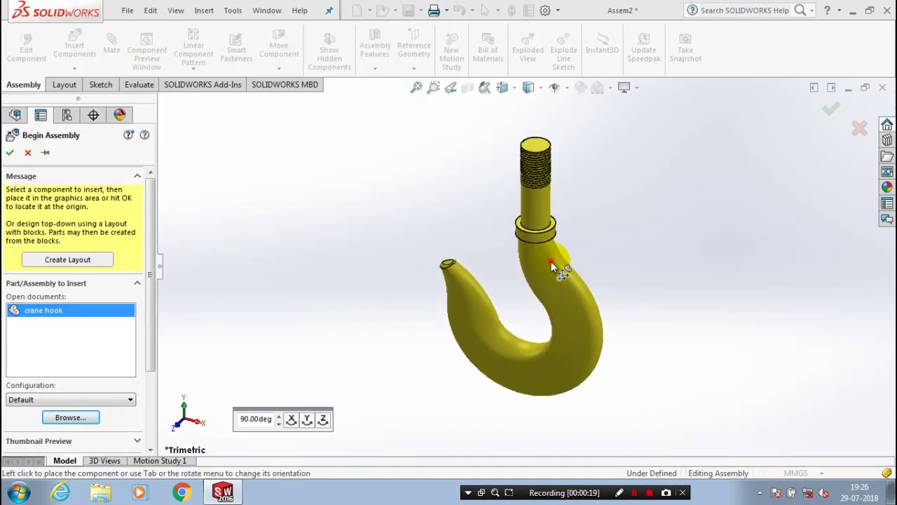
left_click(552, 265)
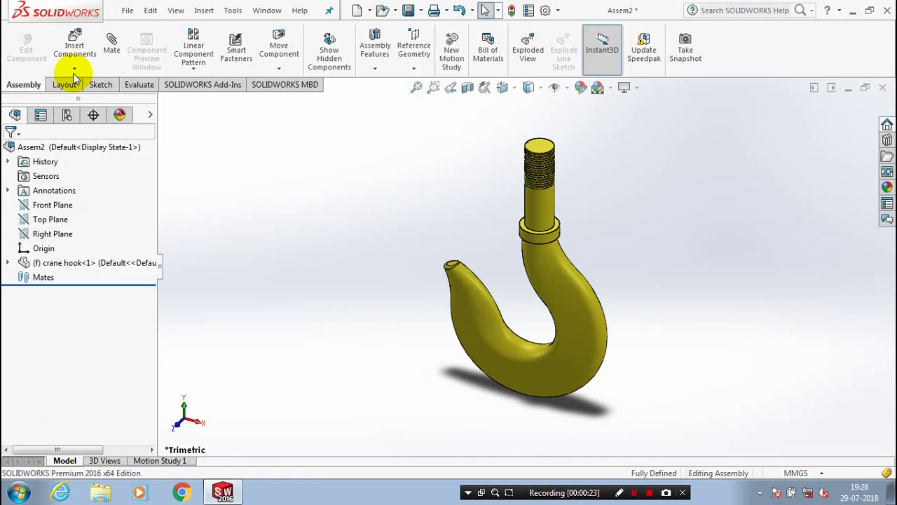
Add new in-context part Part3 with its sketch on the crane hook's Front Plane.
left_click(75, 69)
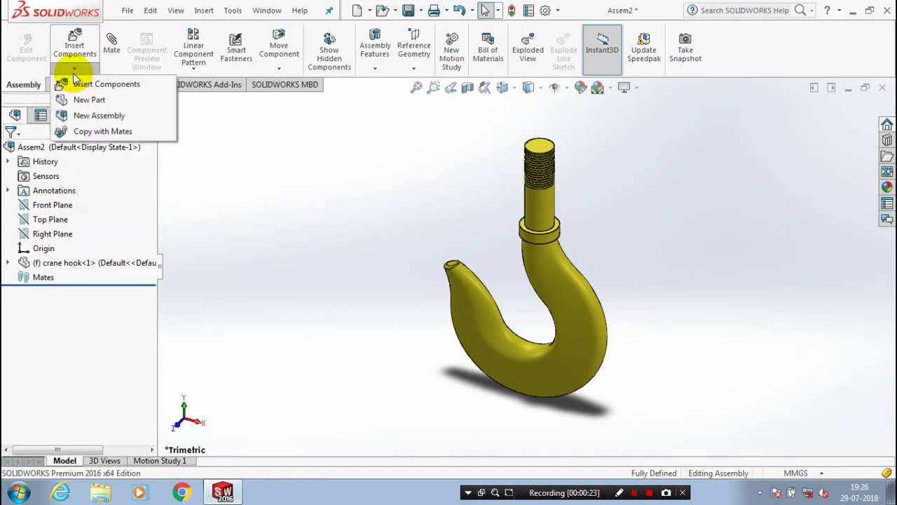
left_click(89, 100)
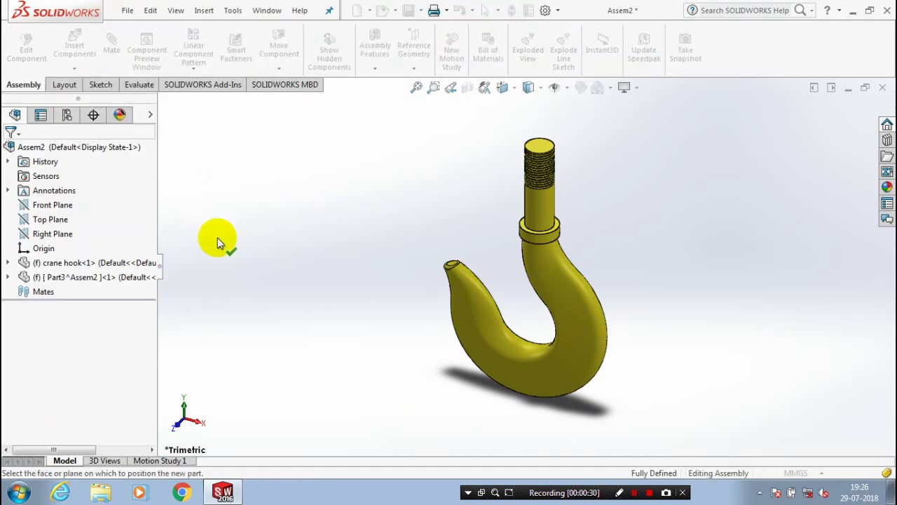
left_click(8, 264)
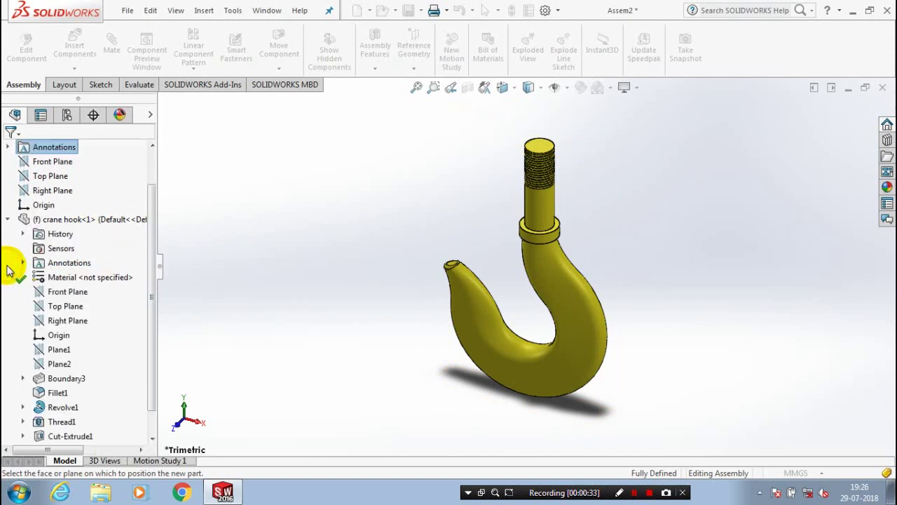
left_click(63, 293)
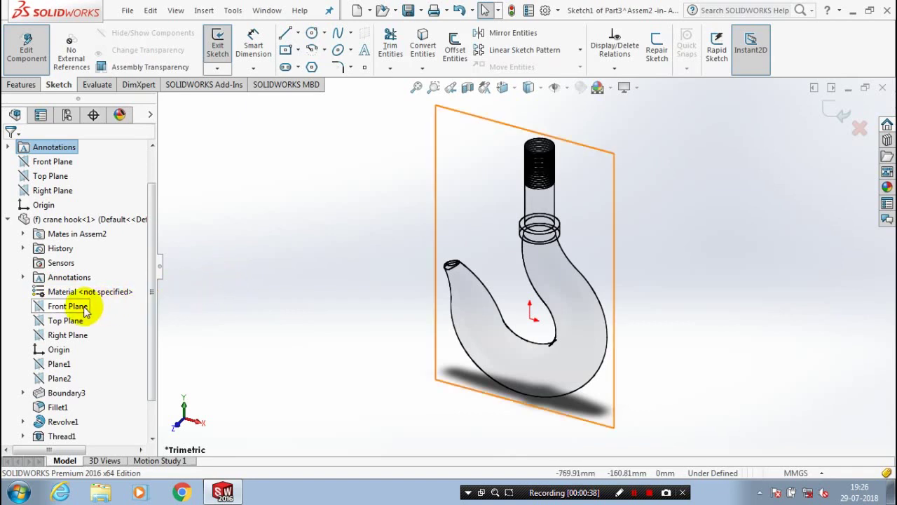
right_click(88, 307)
View the Front Plane normal-to and draw a corner rectangle enclosing the whole hook.
left_click(186, 289)
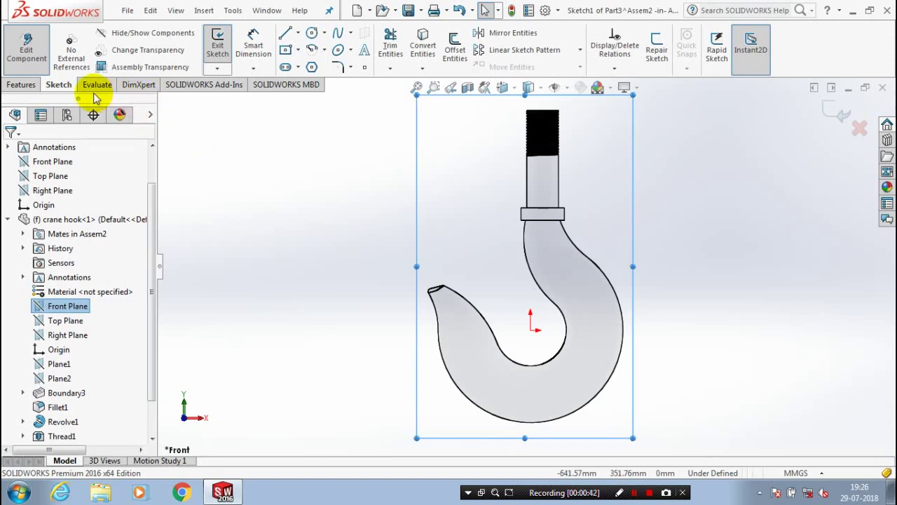
left_click(298, 49)
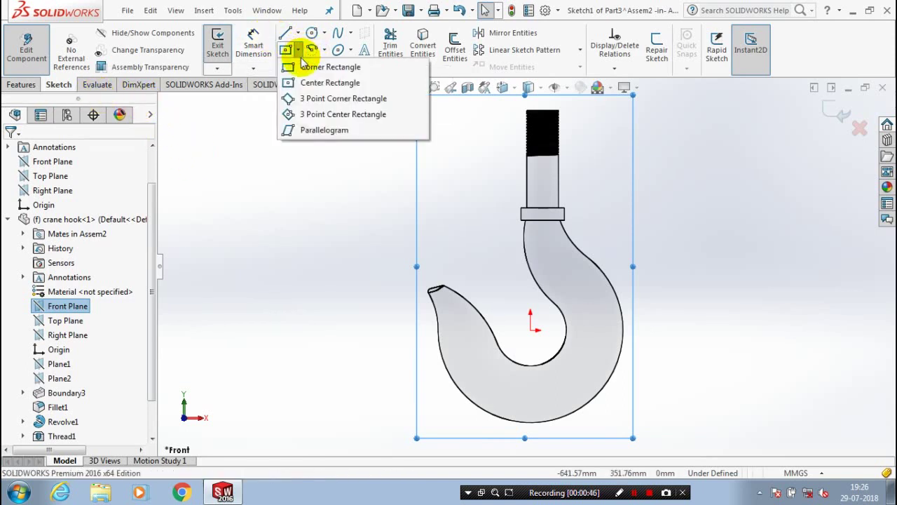
left_click(303, 67)
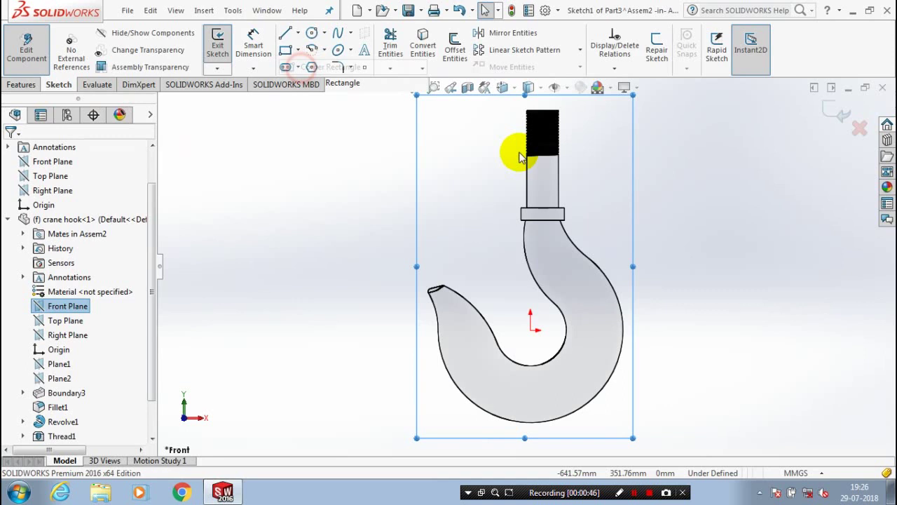
scroll(531, 136, "up", 2)
scroll(541, 145, "up", 1)
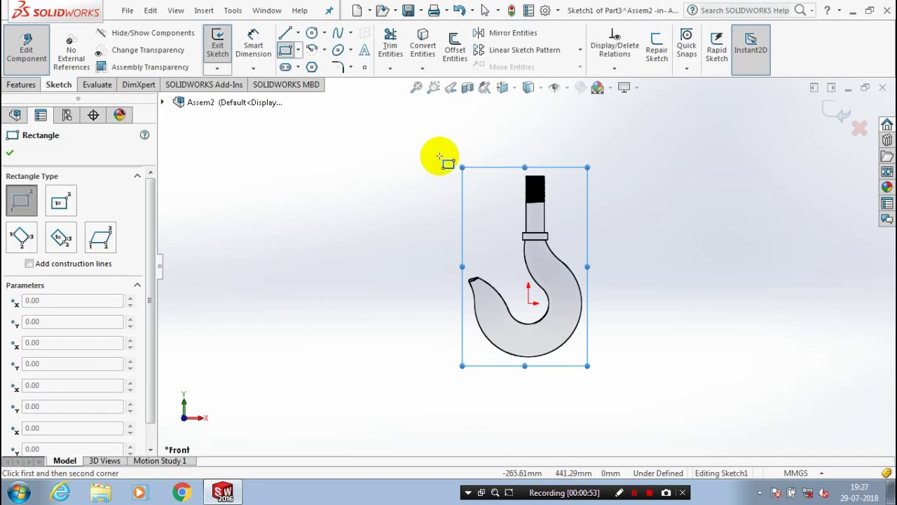
left_click(439, 156)
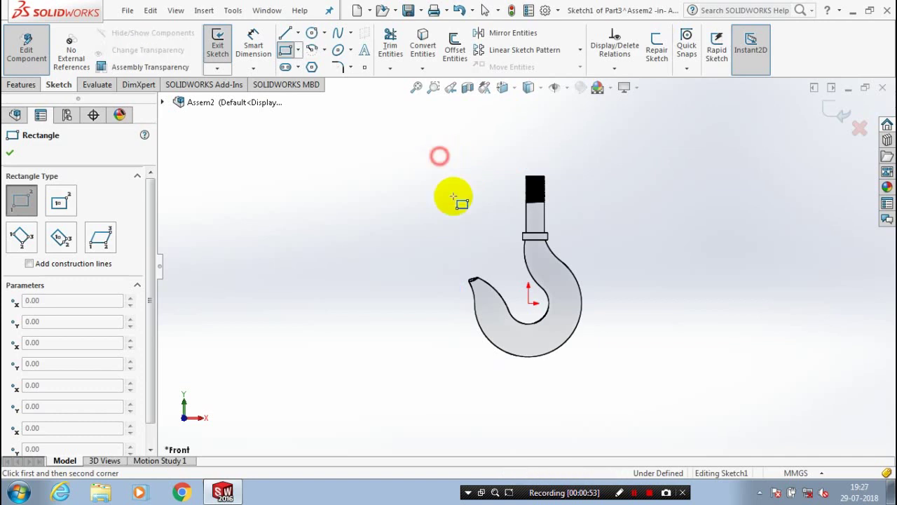
left_click(624, 375)
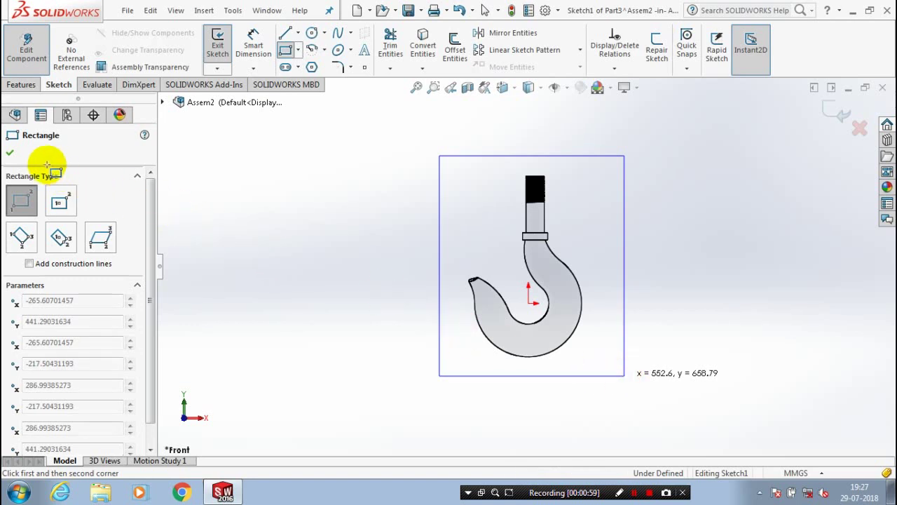
left_click(10, 153)
left_click(10, 155)
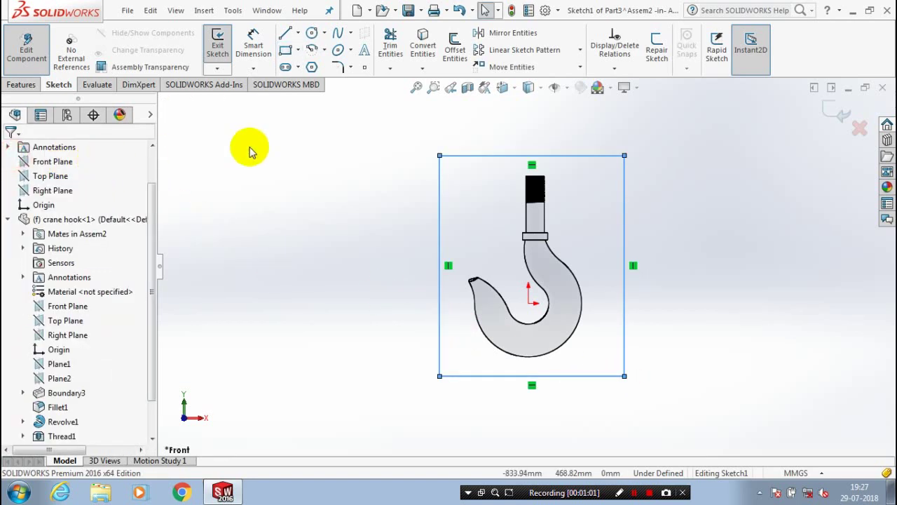
Dimension the rectangle to 660 mm tall and 550 mm wide.
left_click(438, 202)
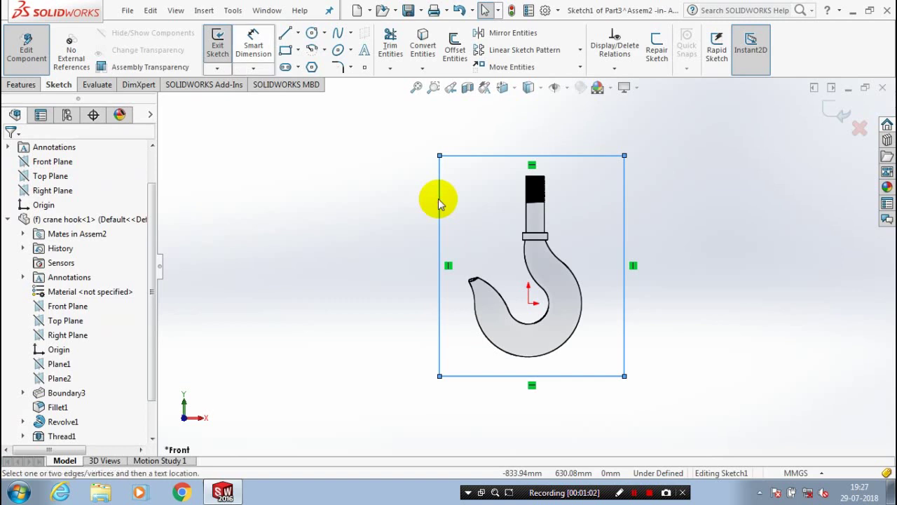
left_click(437, 204)
left_click_drag(437, 206, 392, 246)
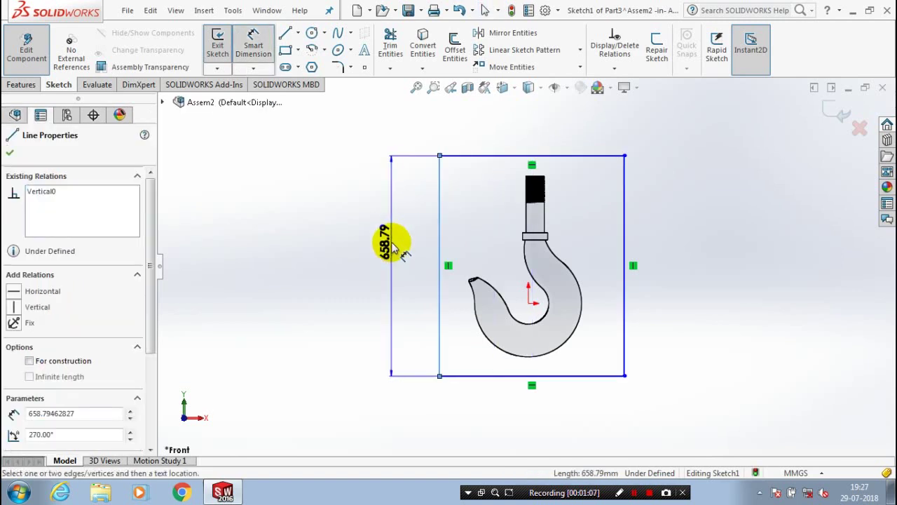
left_click(382, 257)
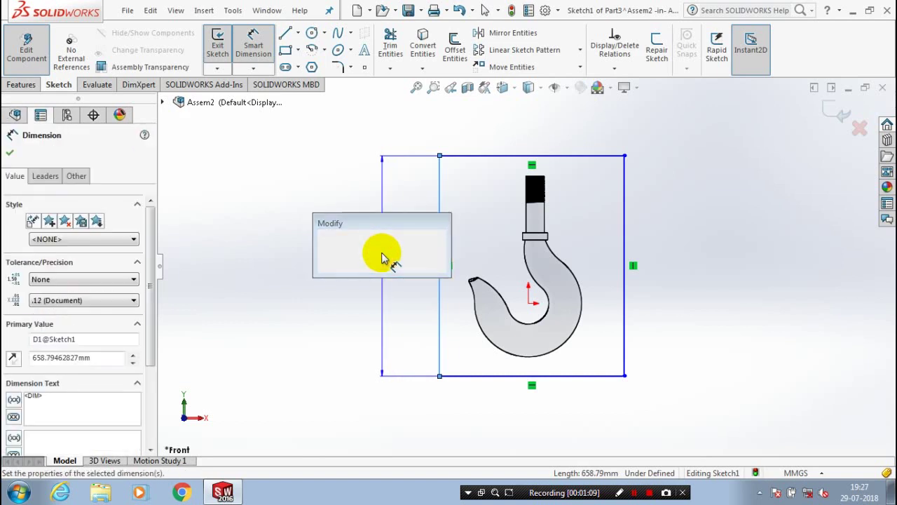
type("660")
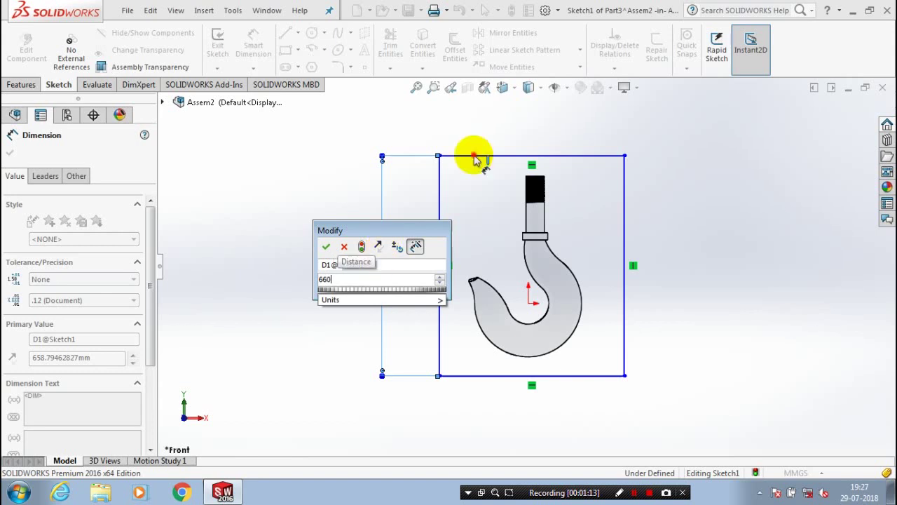
key("Return")
left_click(474, 157)
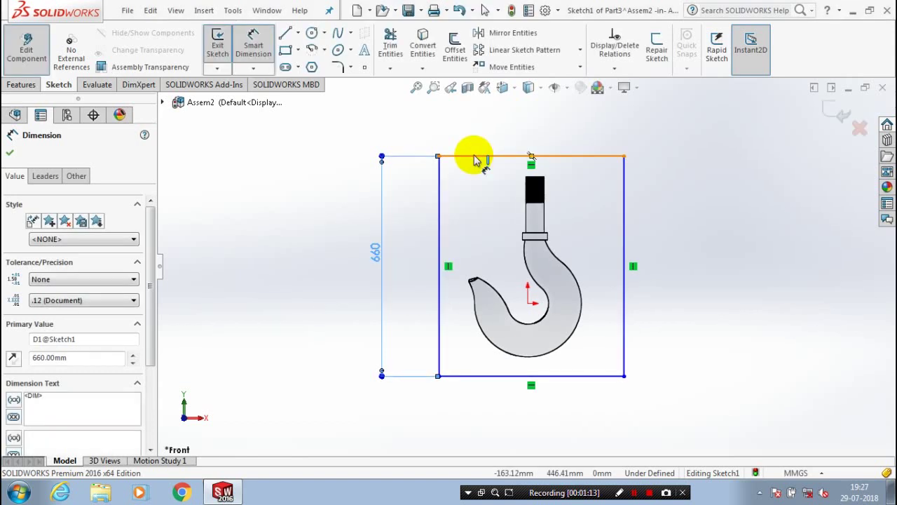
left_click(482, 138)
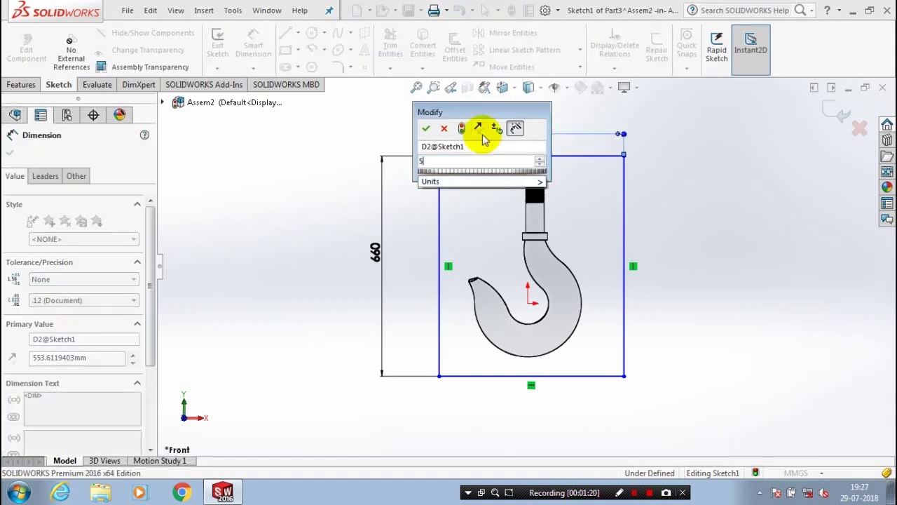
type("550")
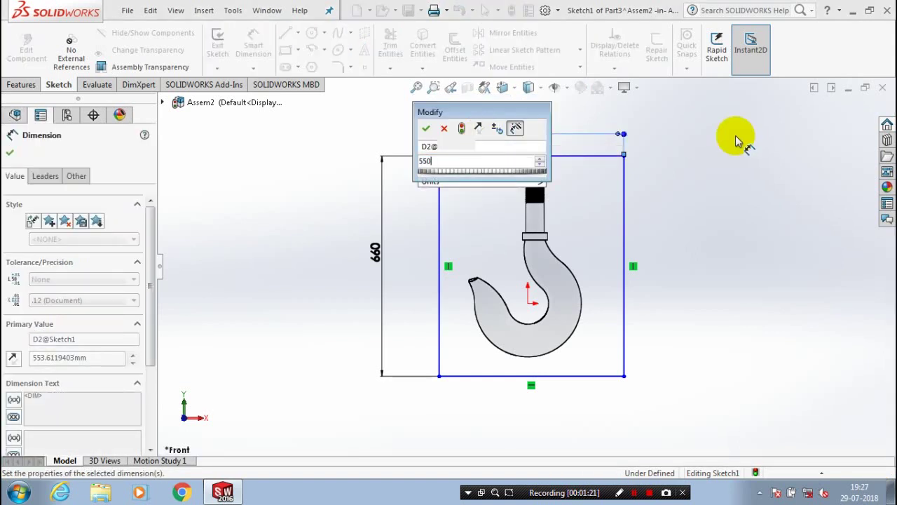
key("Return")
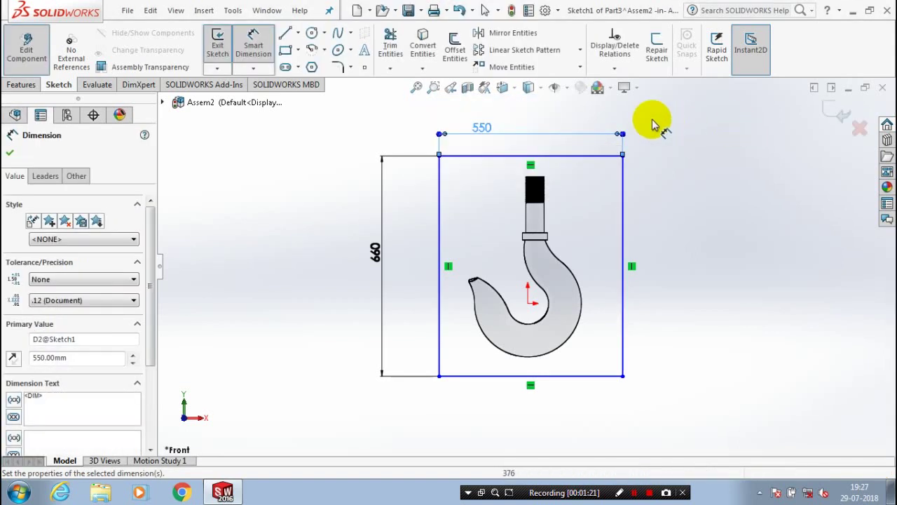
Extrude the 550 by 660 rectangle 100 mm Blind into a solid block.
left_click(21, 86)
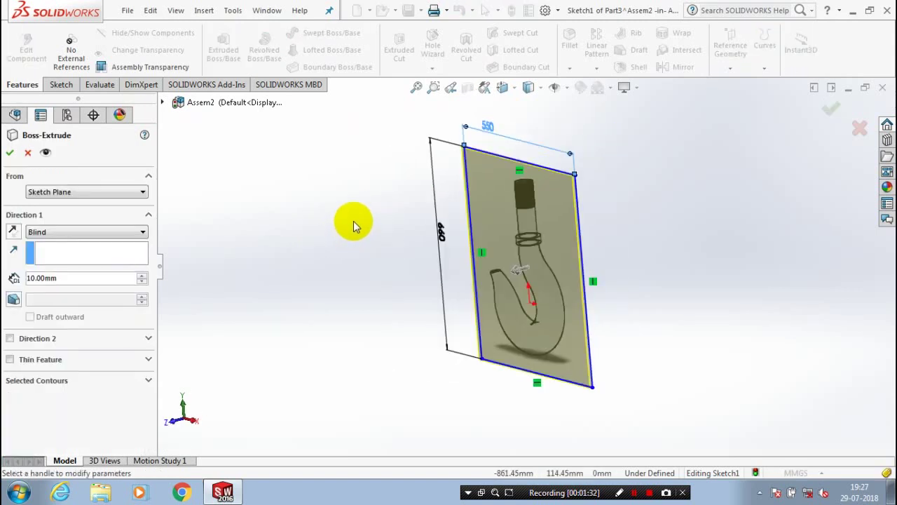
left_click(42, 278)
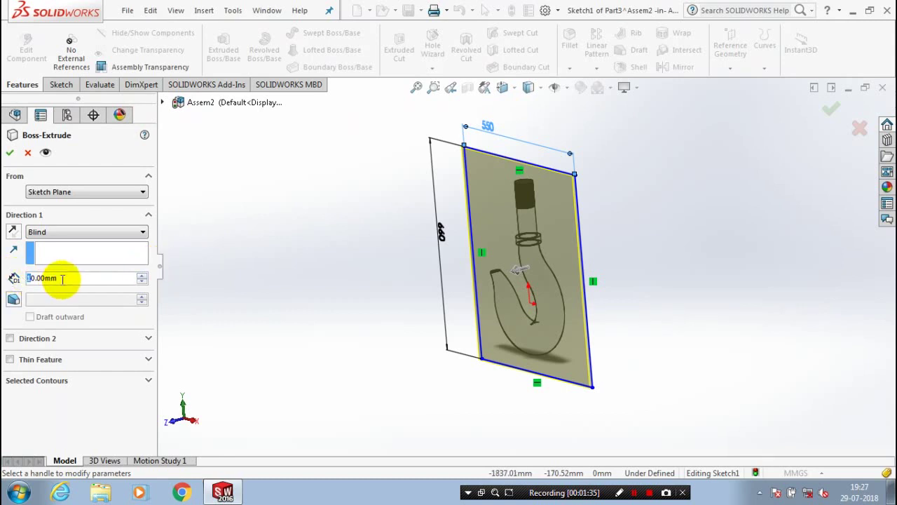
double_click(40, 276)
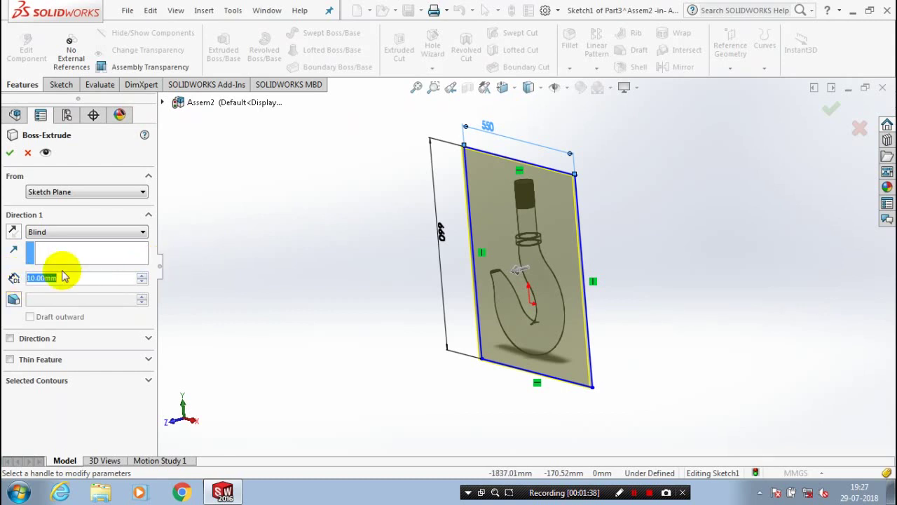
type("100")
key("Return")
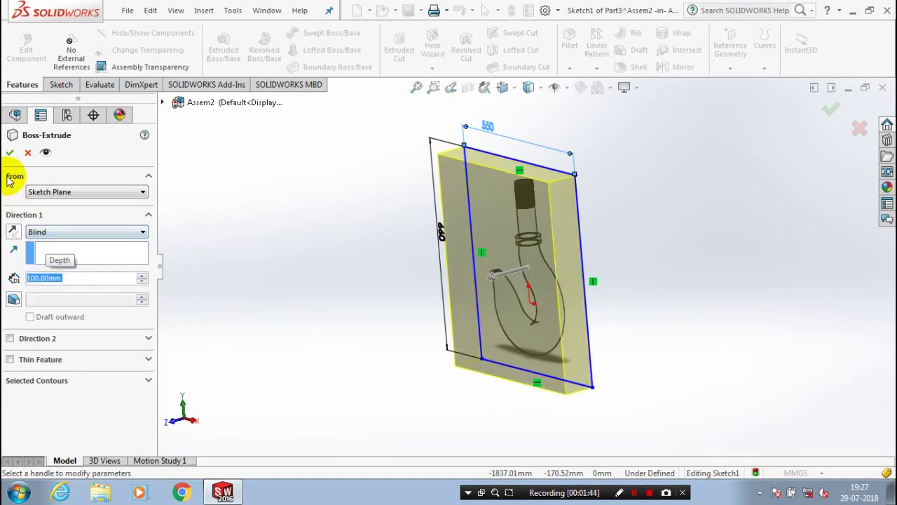
left_click(10, 152)
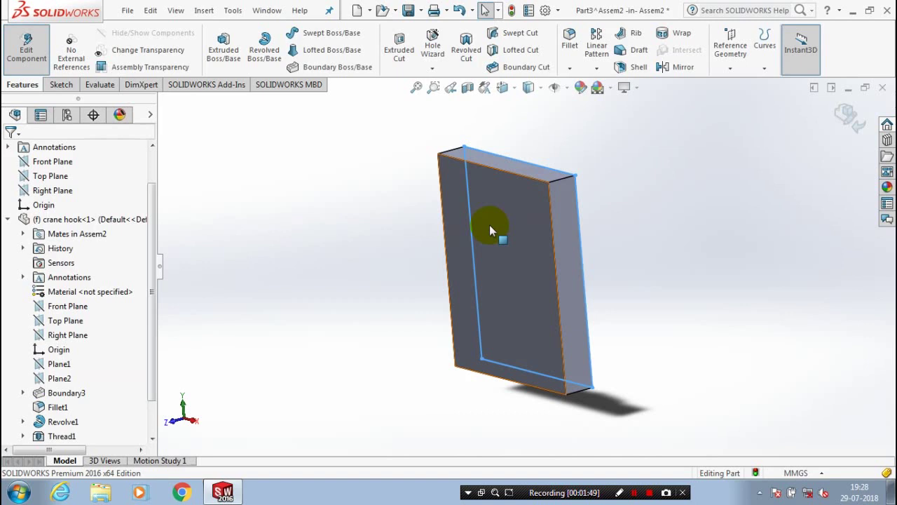
Cut a Cavity into the block using the crane hook as the design component.
mouse_move(489, 224)
middle_mouse_down()
mouse_move(642, 267)
mouse_move(623, 336)
middle_mouse_up()
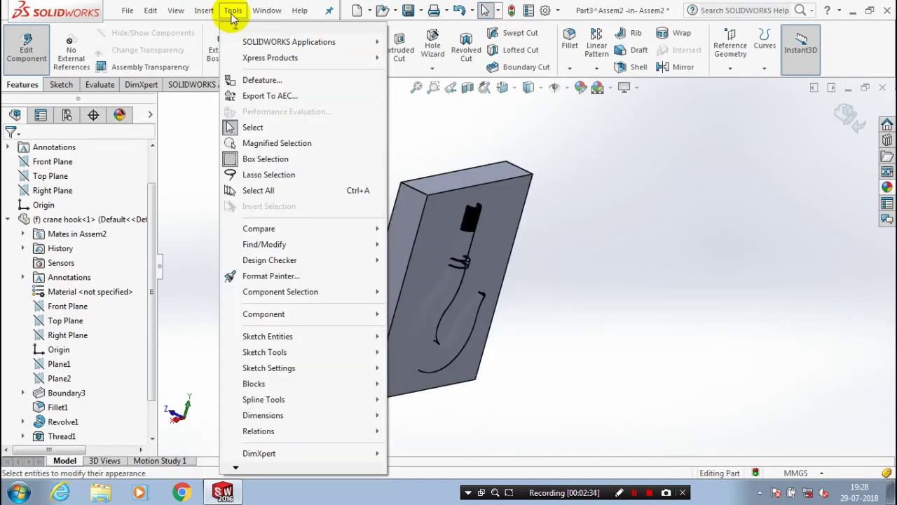
mouse_move(204, 10)
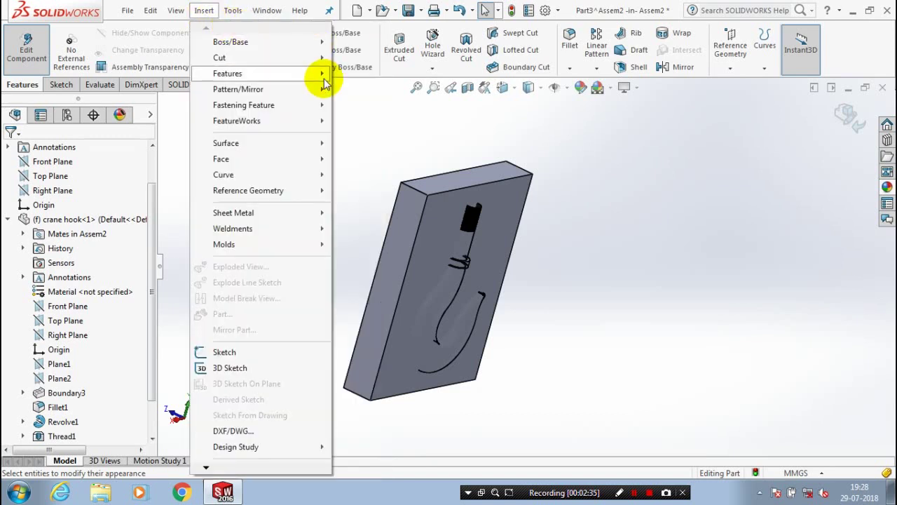
left_click(397, 148)
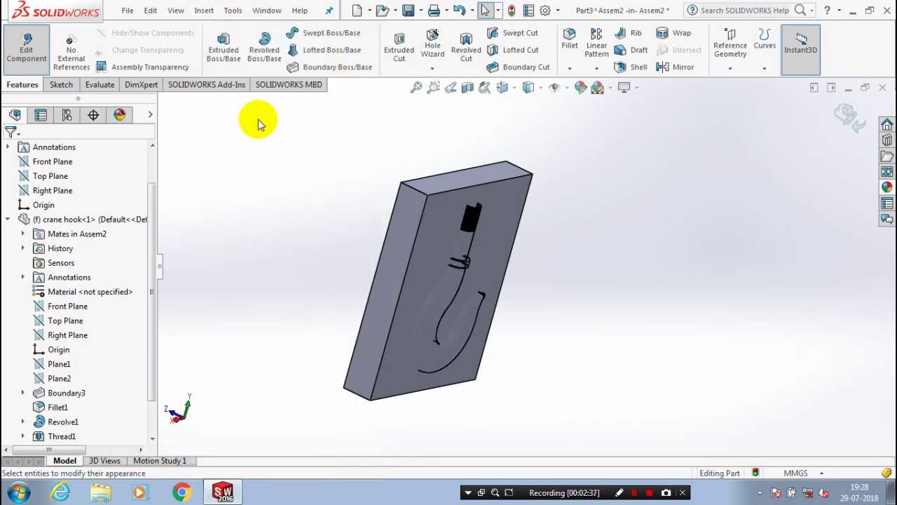
left_click(204, 11)
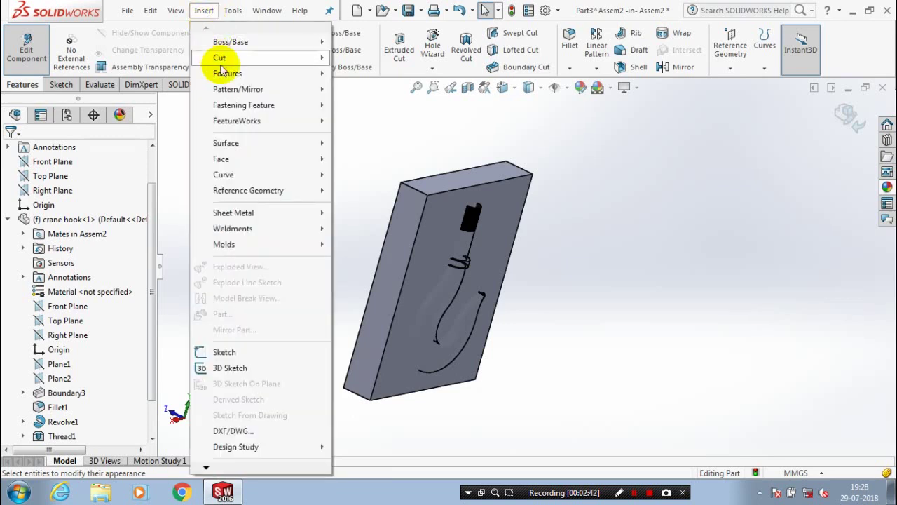
mouse_move(228, 73)
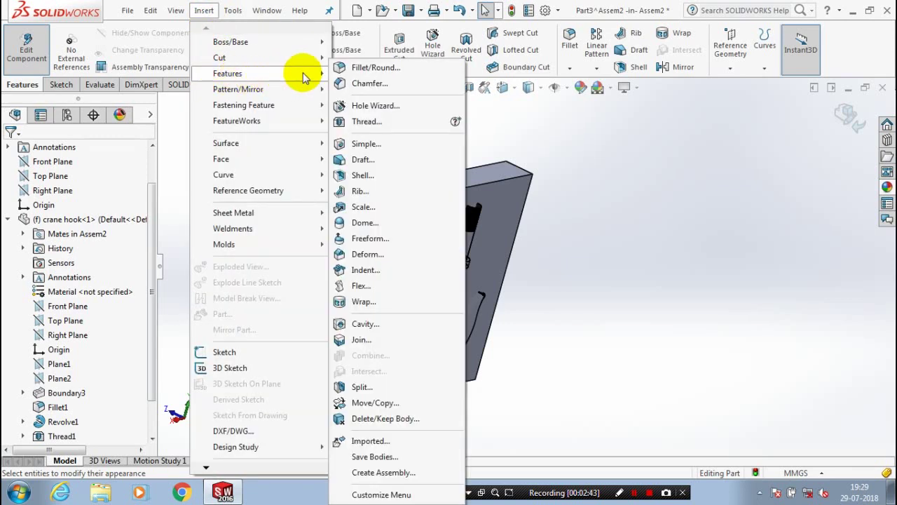
left_click(407, 324)
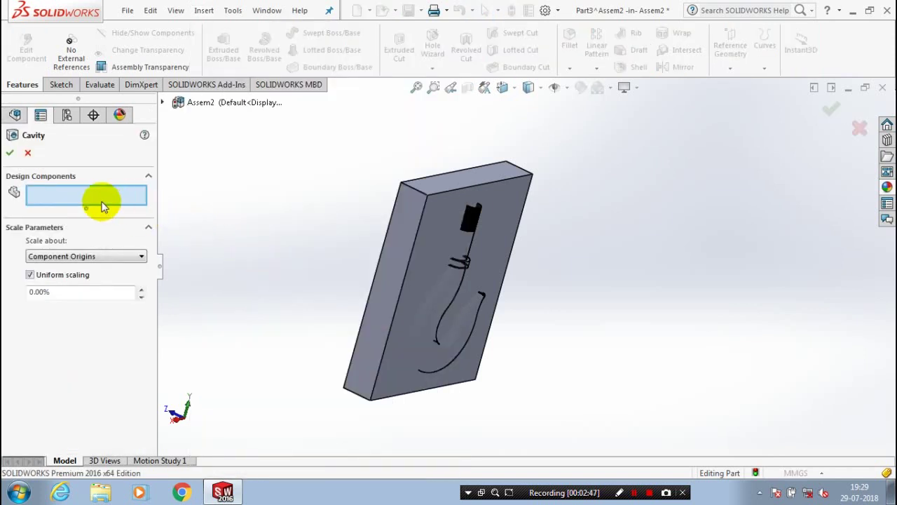
left_click(161, 103)
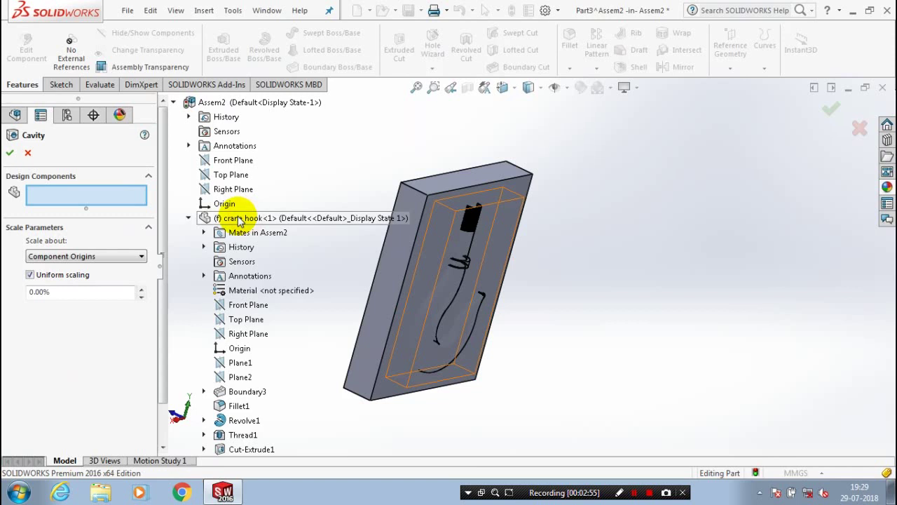
left_click(239, 218)
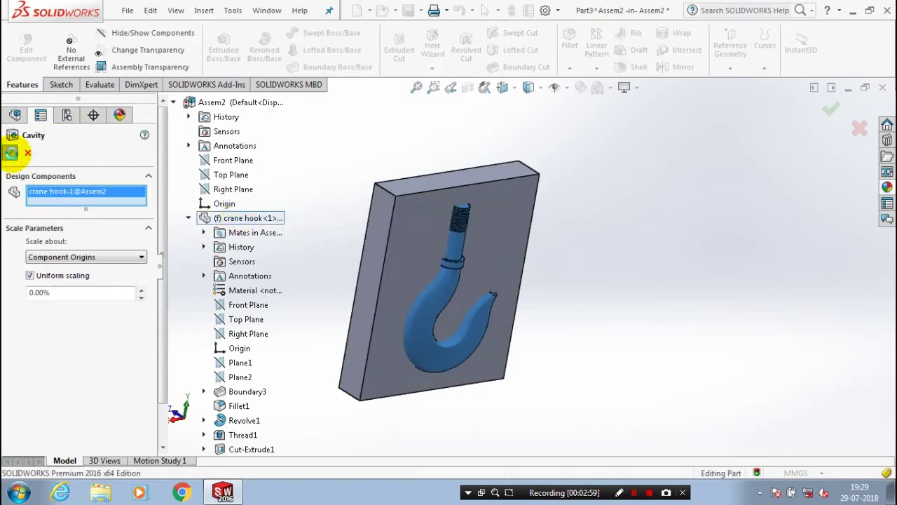
left_click(11, 154)
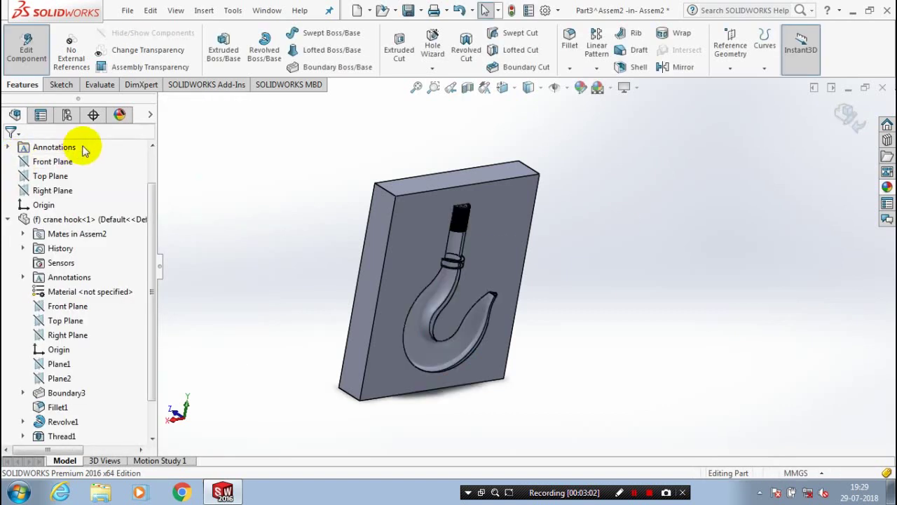
left_click(850, 116)
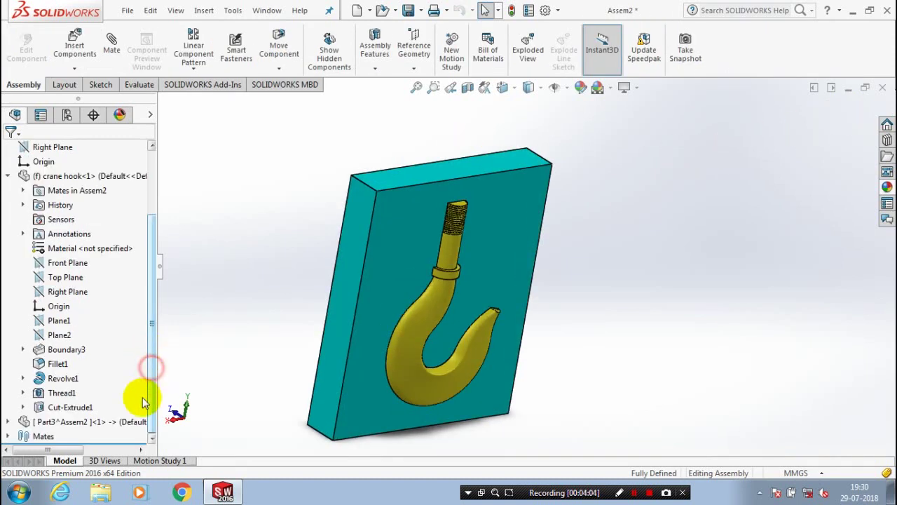
Rename Part3^Assem2 to 'cope box' in the assembly tree.
right_click(94, 420)
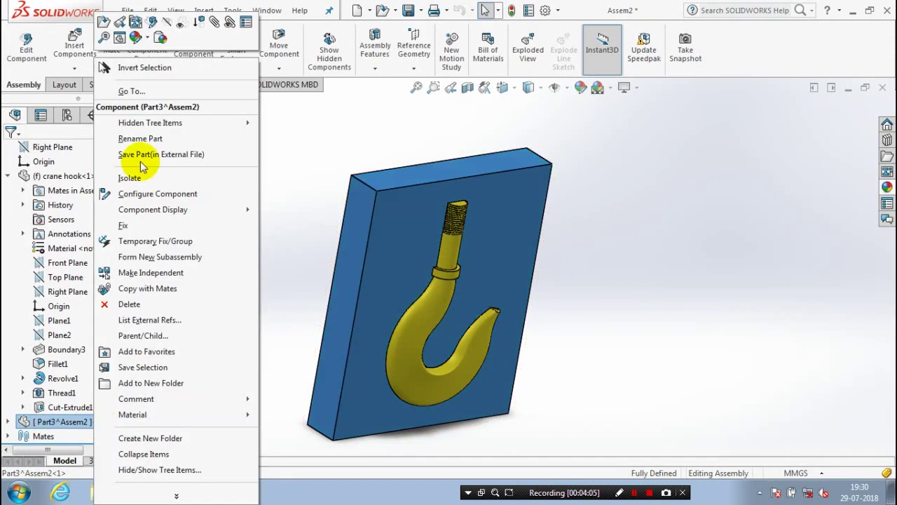
left_click(140, 139)
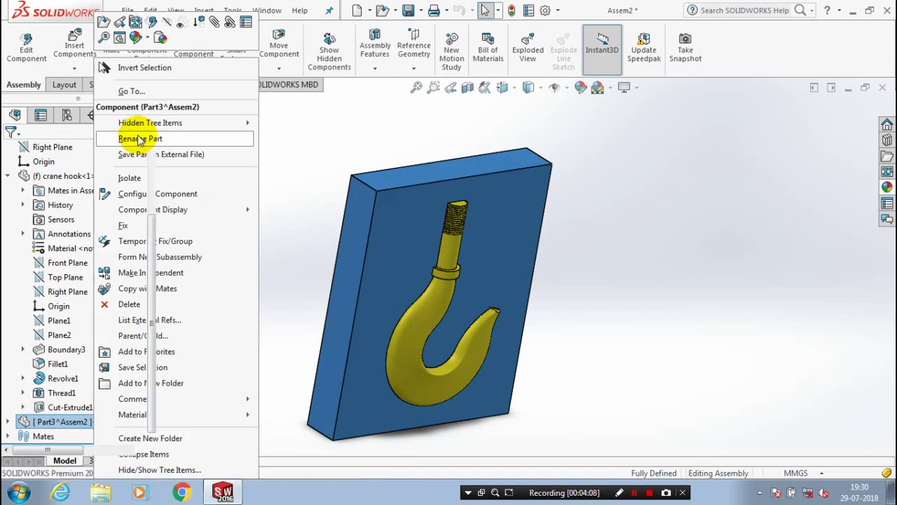
type("cop")
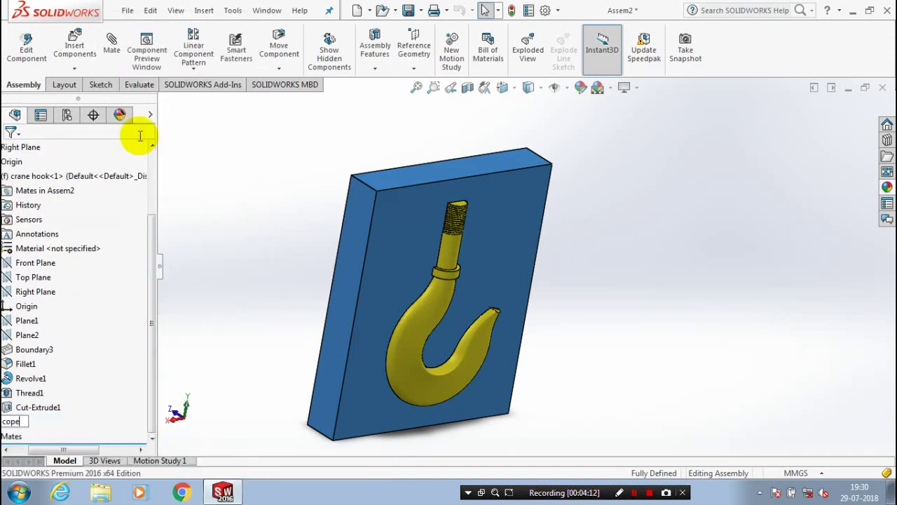
type("e b")
type("ox")
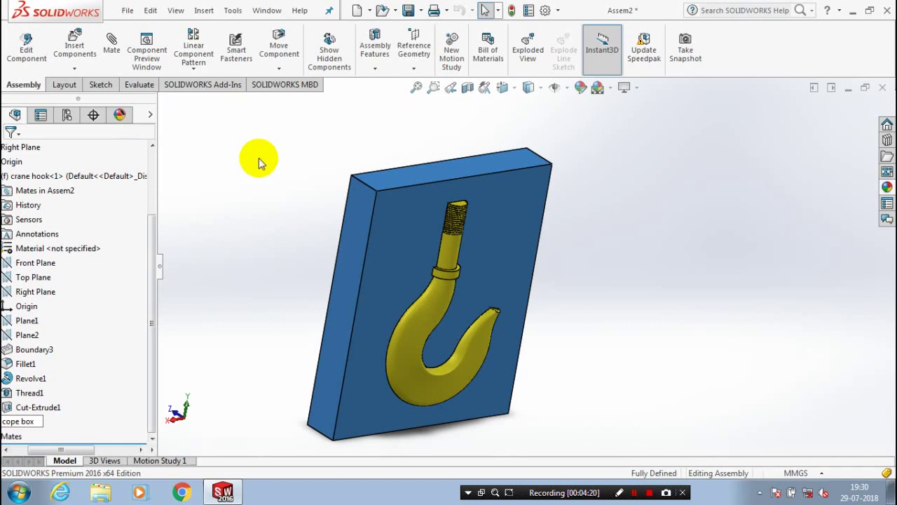
key("Return")
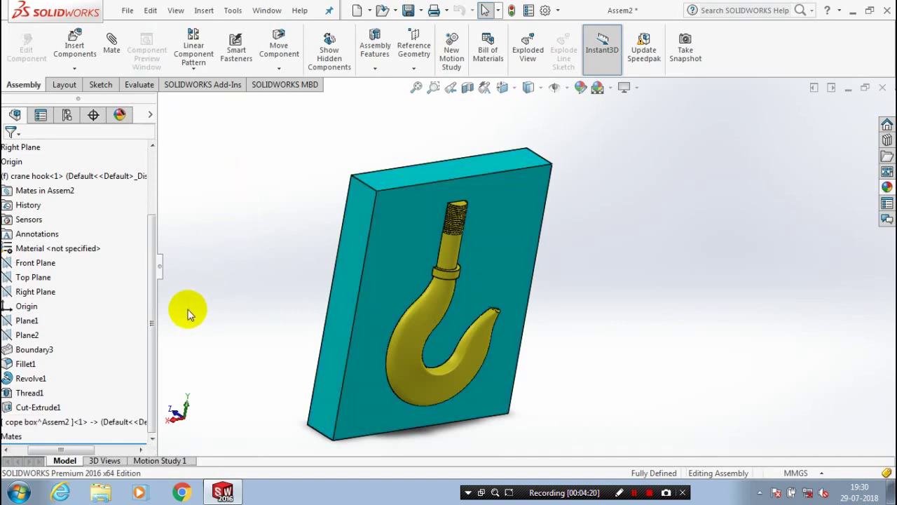
left_click_drag(61, 450, 46, 450)
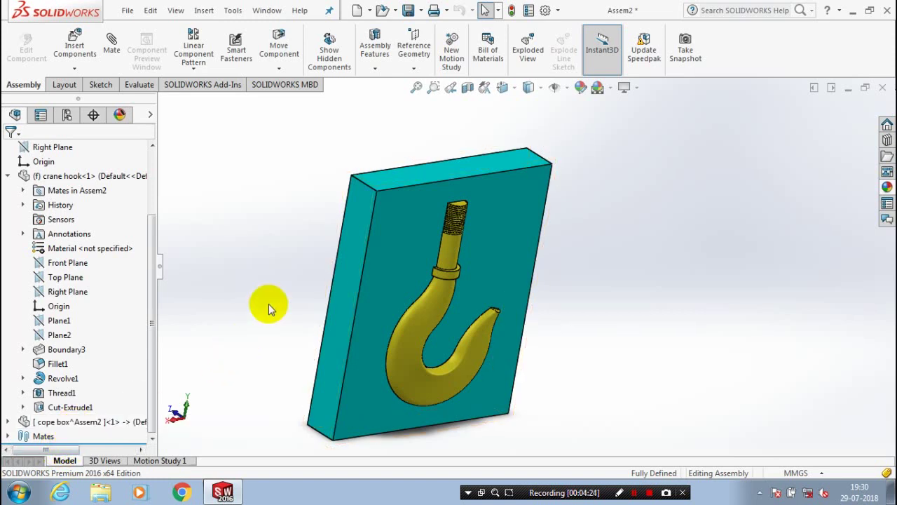
Add new part Part4 on the Front Plane and view it normal-to.
left_click(74, 68)
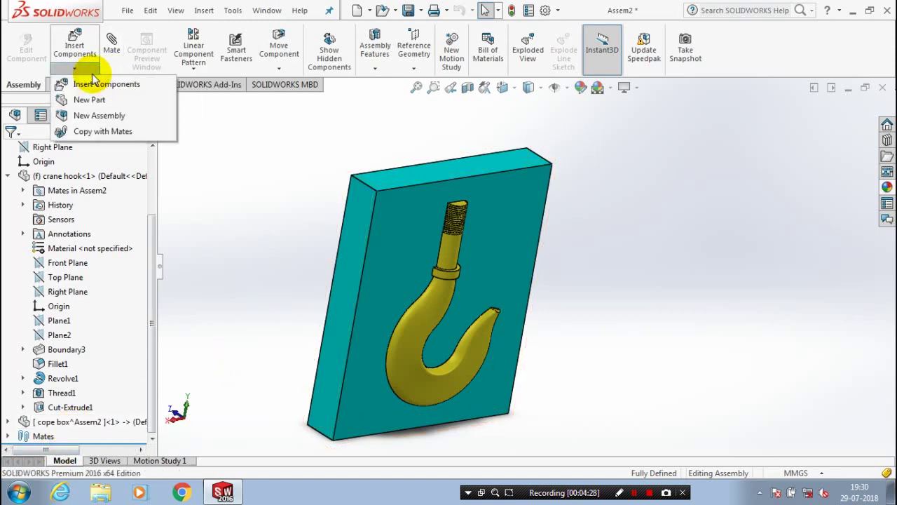
left_click(125, 105)
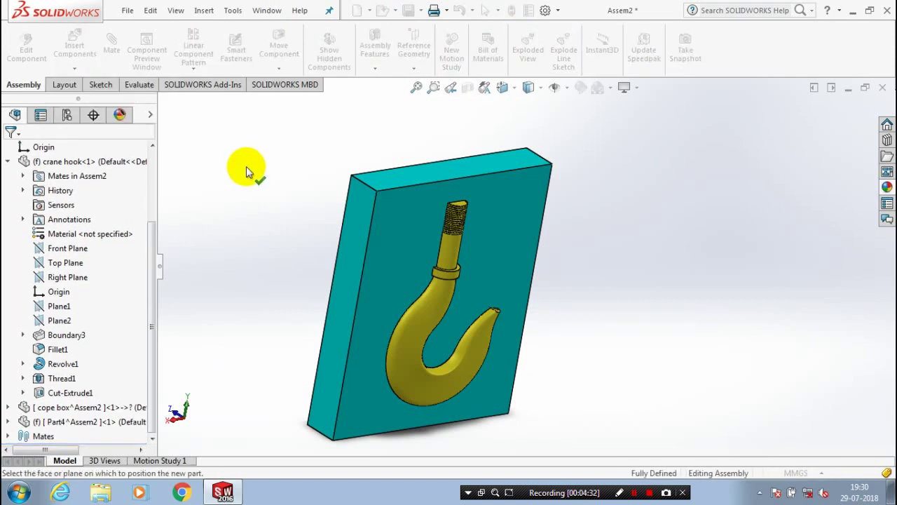
left_click(80, 250)
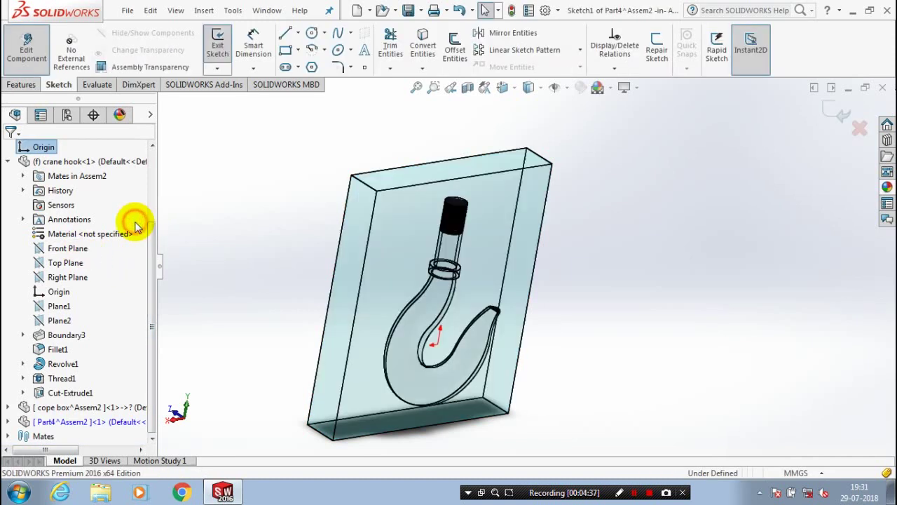
right_click(96, 256)
left_click(147, 234)
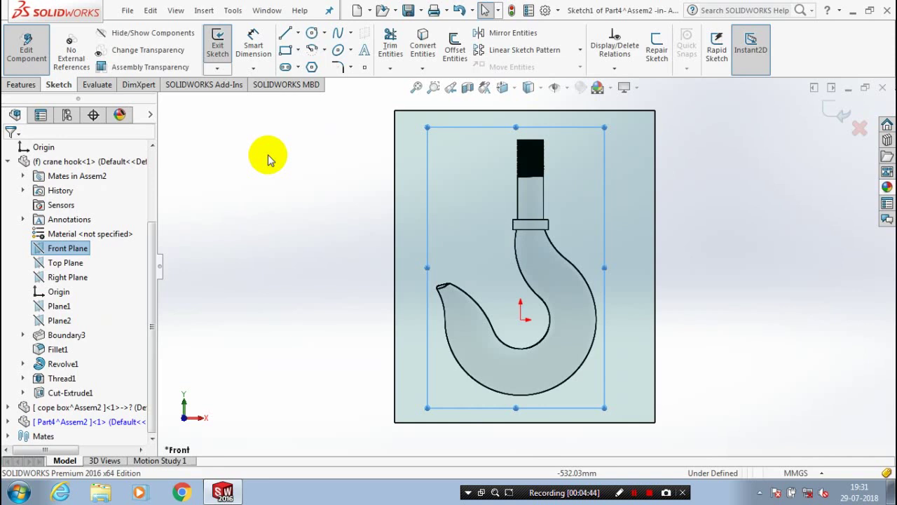
Copy the cope box face's rectangular outline into Sketch1 with Convert Entities.
left_click(415, 156)
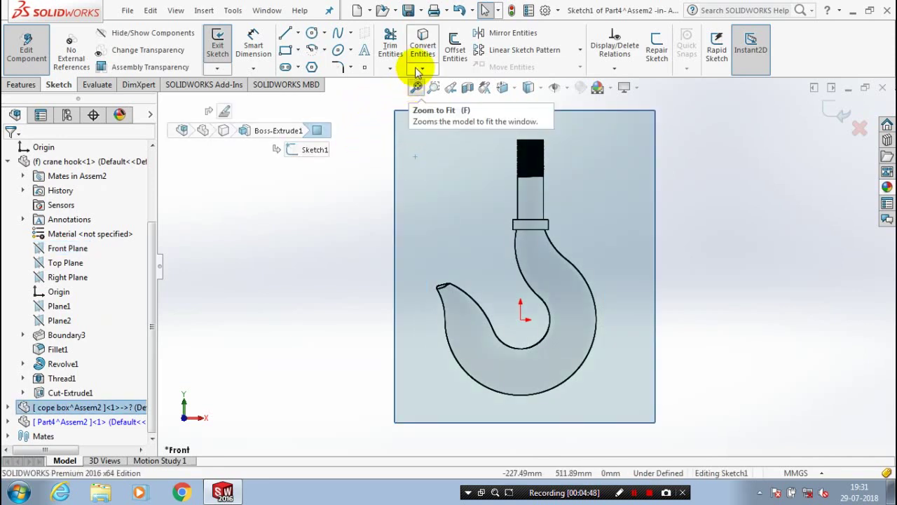
left_click(421, 68)
left_click(412, 84)
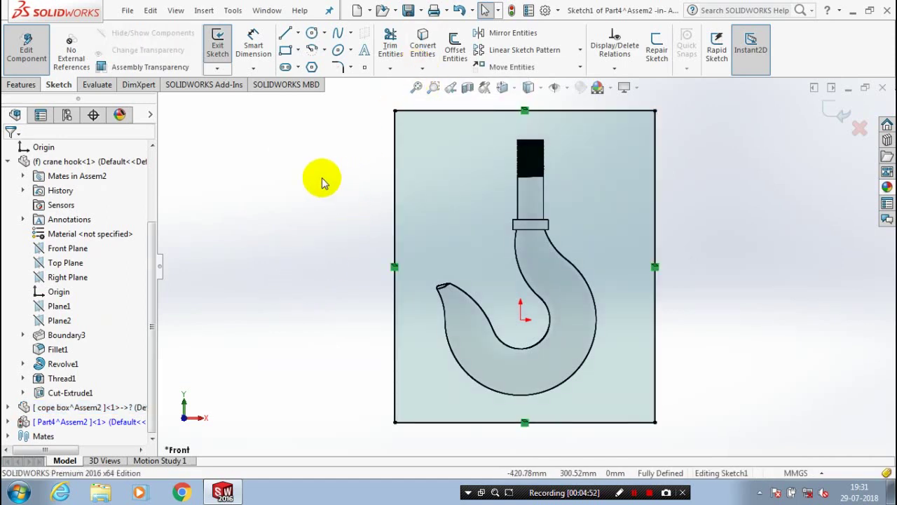
left_click(28, 85)
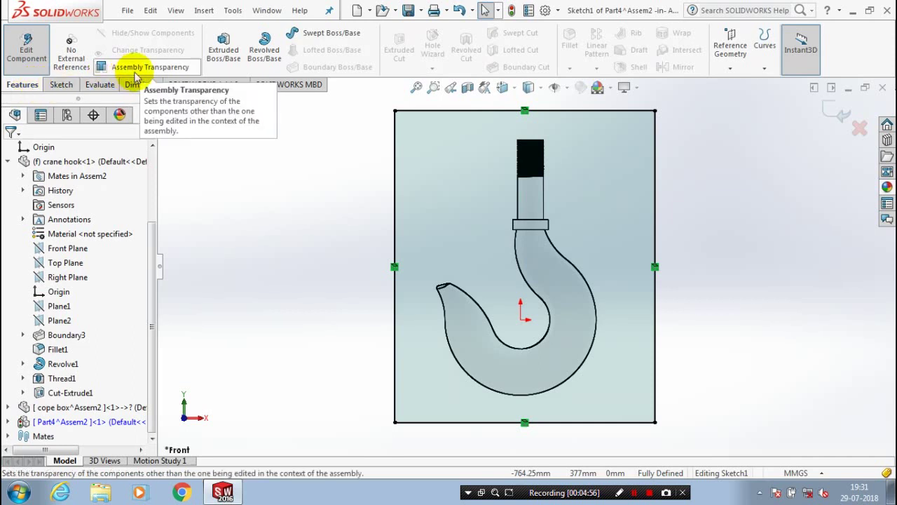
Extrude the copied rectangle 100 mm in the reversed direction into a second block.
left_click(223, 48)
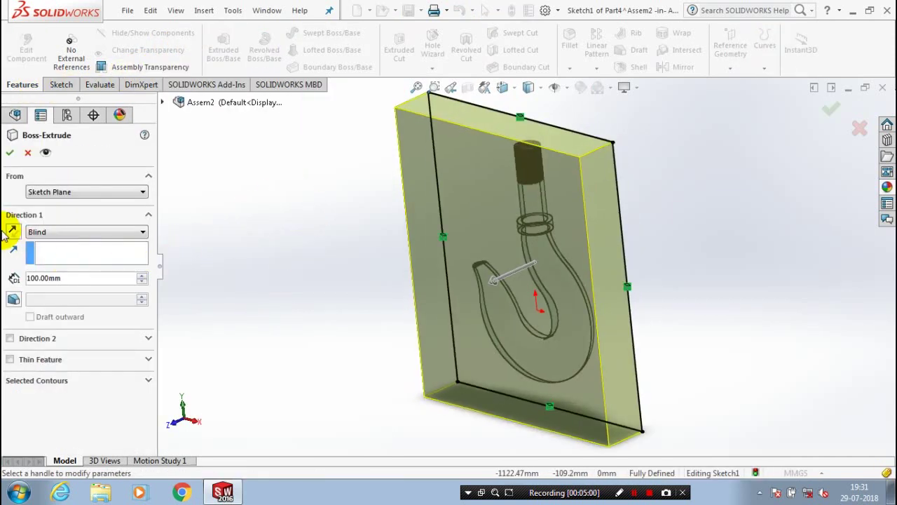
left_click(46, 192)
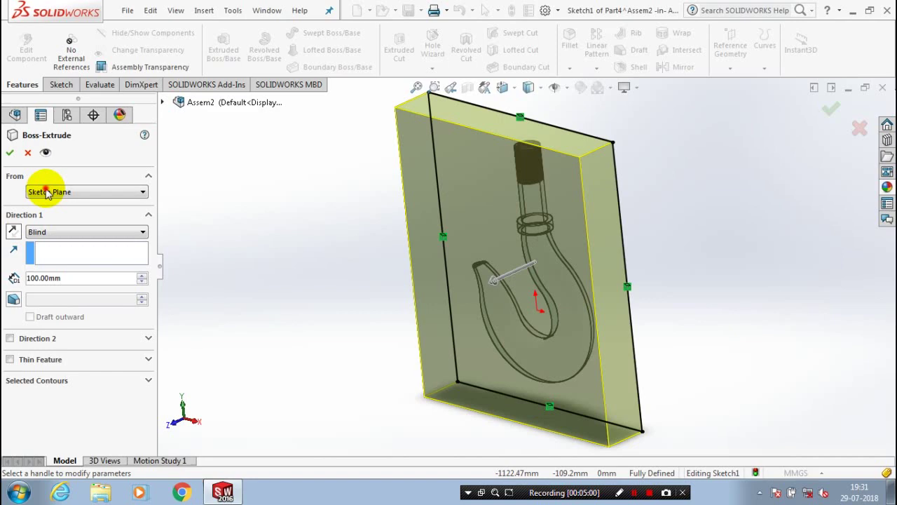
left_click(9, 152)
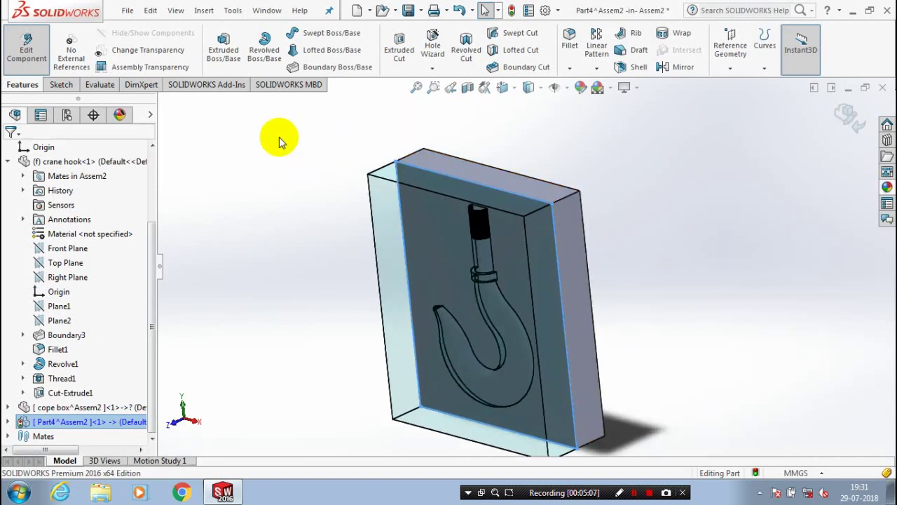
left_click(203, 12)
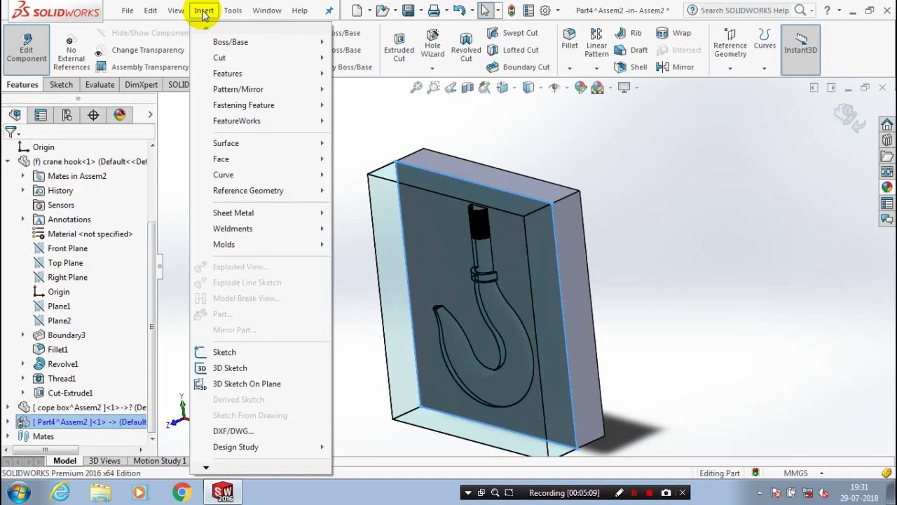
mouse_move(228, 74)
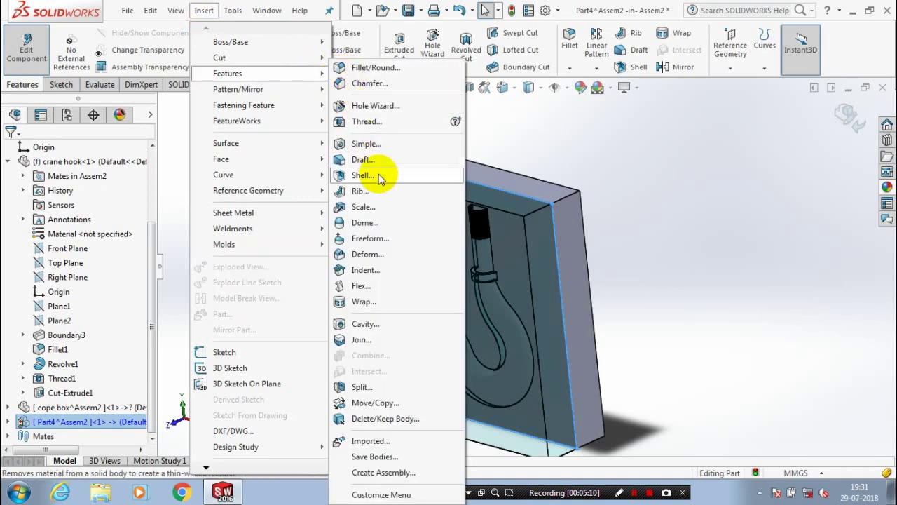
Cut a Cavity feature into Part4's block using the crane hook as the design component.
left_click(365, 323)
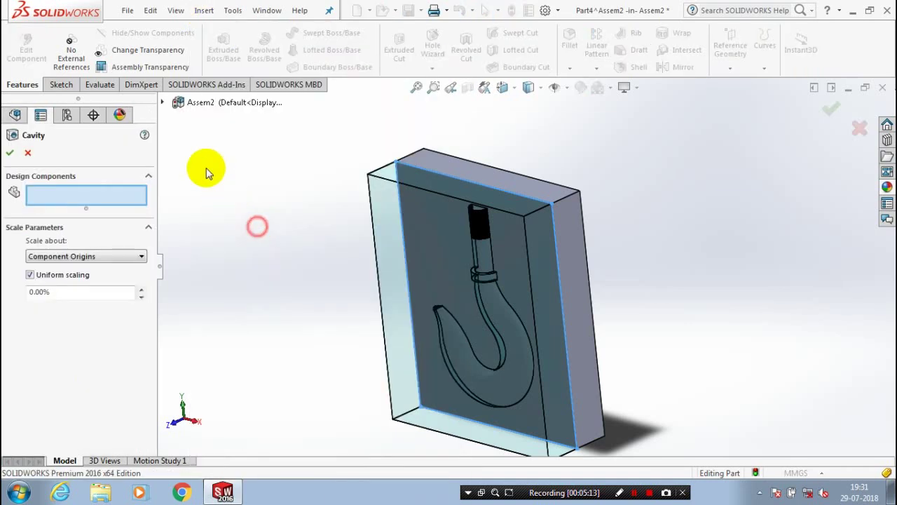
left_click(162, 103)
left_click(241, 218)
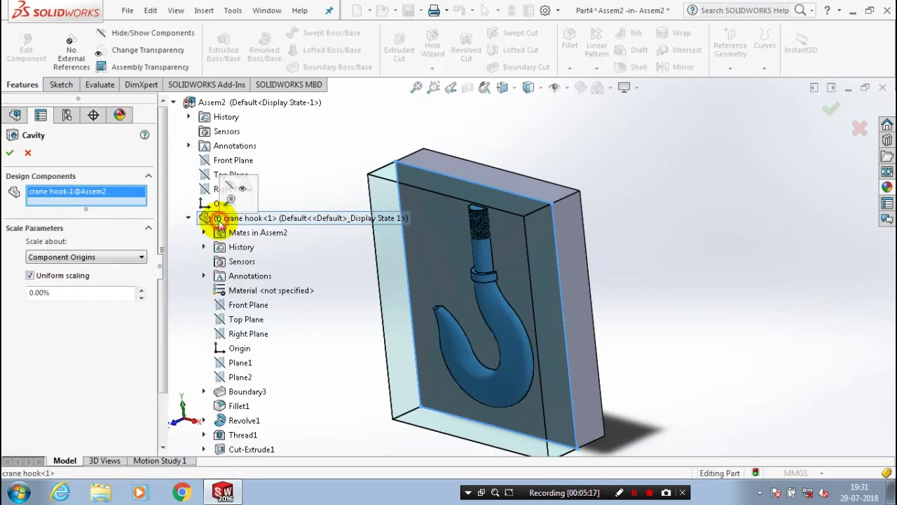
left_click(12, 153)
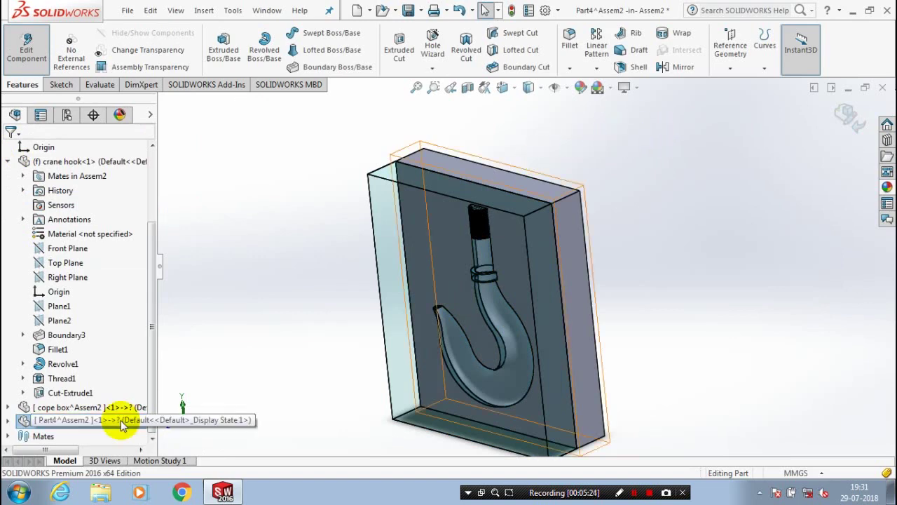
Give the Part4^Assem2 block a cyan appearance (RGB 0, 255, 255).
right_click(122, 424)
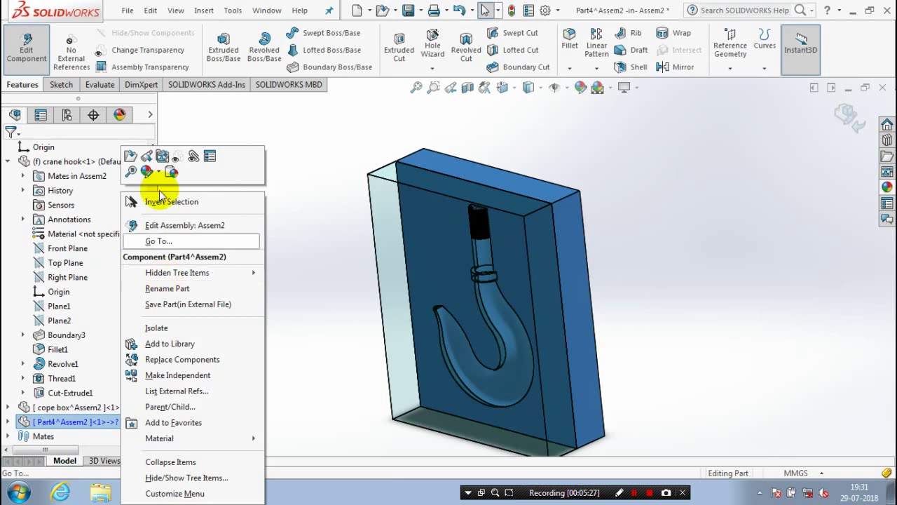
left_click(172, 171)
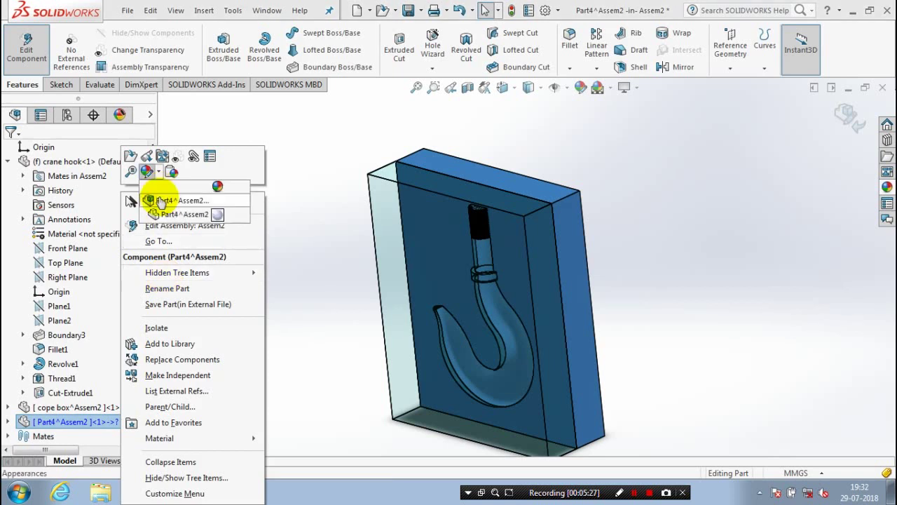
left_click(192, 211)
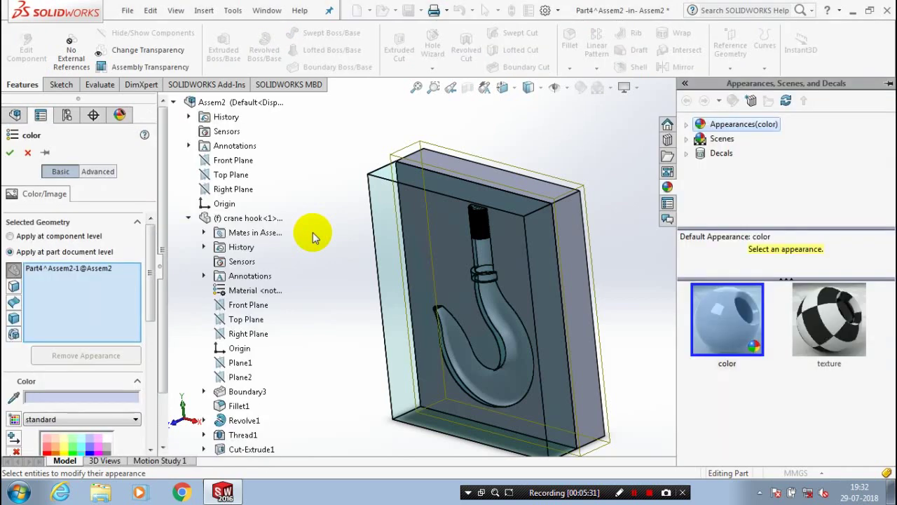
scroll(77, 316, "down", 5)
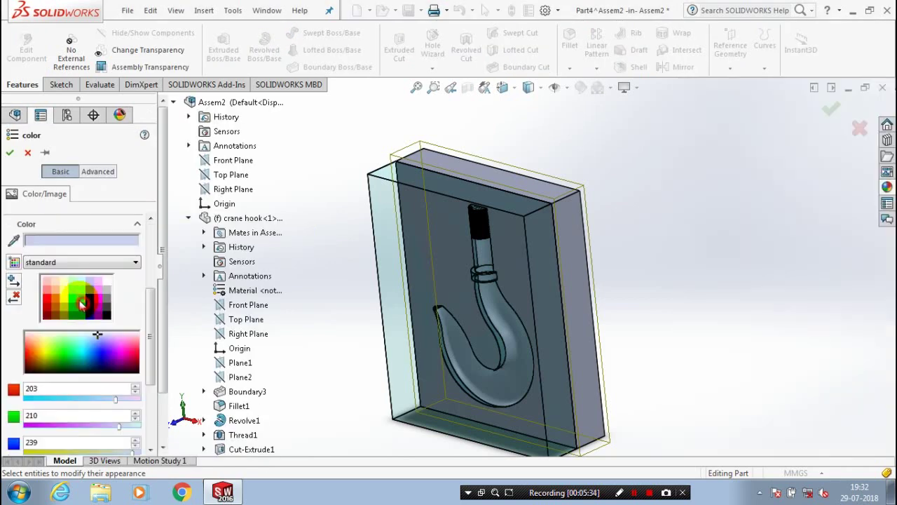
left_click(82, 352)
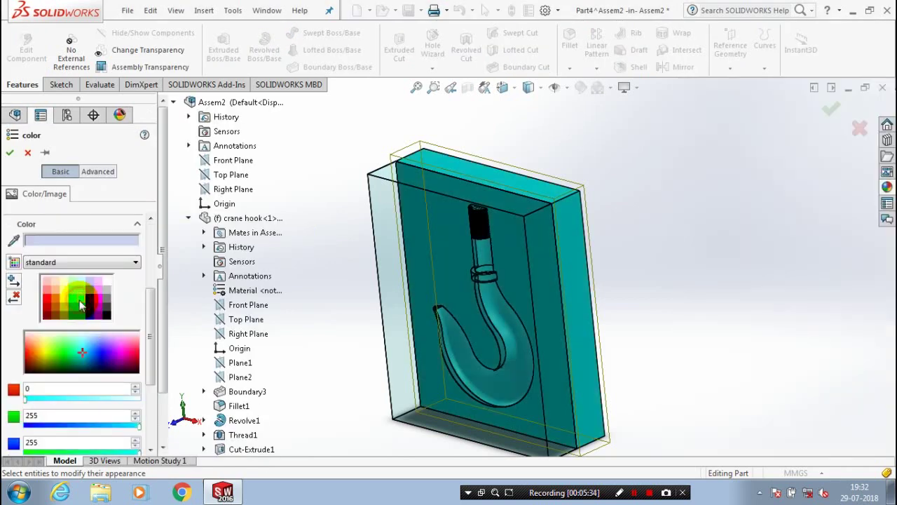
left_click(10, 152)
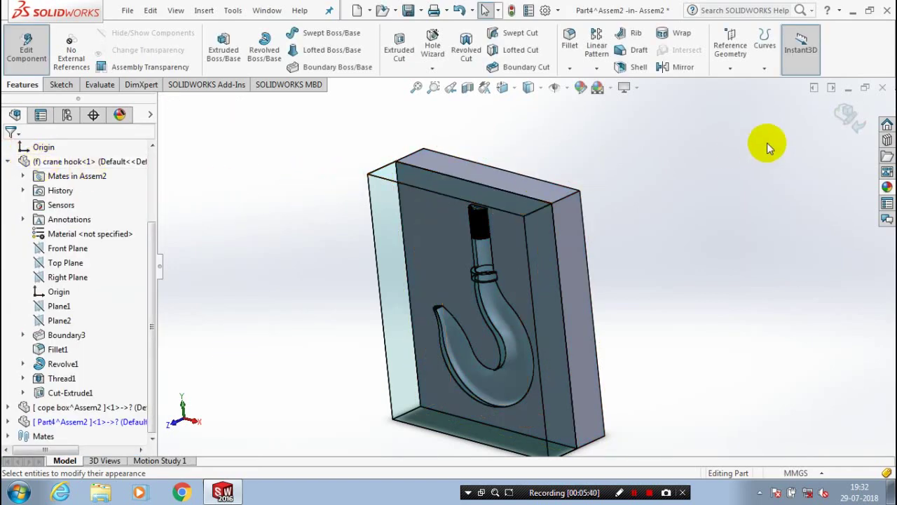
Exit Part4 editing back to Assem2 and orbit and zoom to view the two cyan plates.
left_click(848, 115)
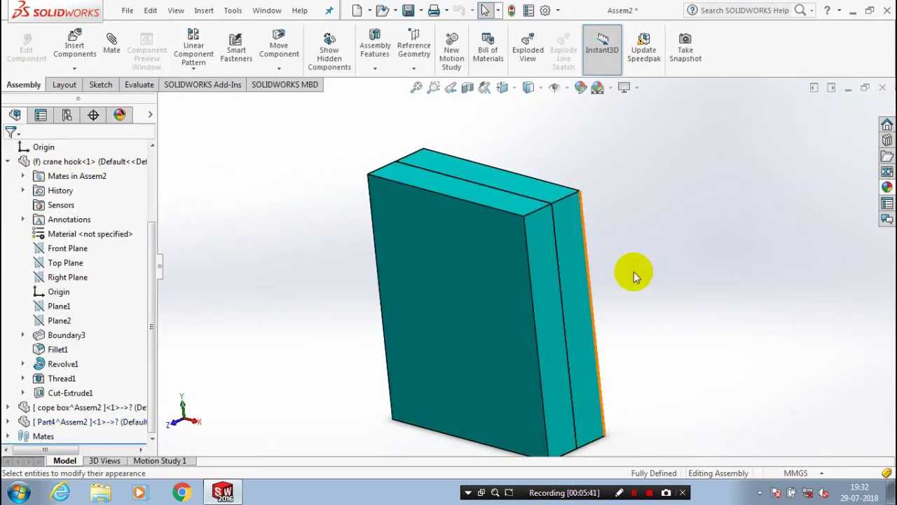
middle_click_drag(634, 271, 582, 286)
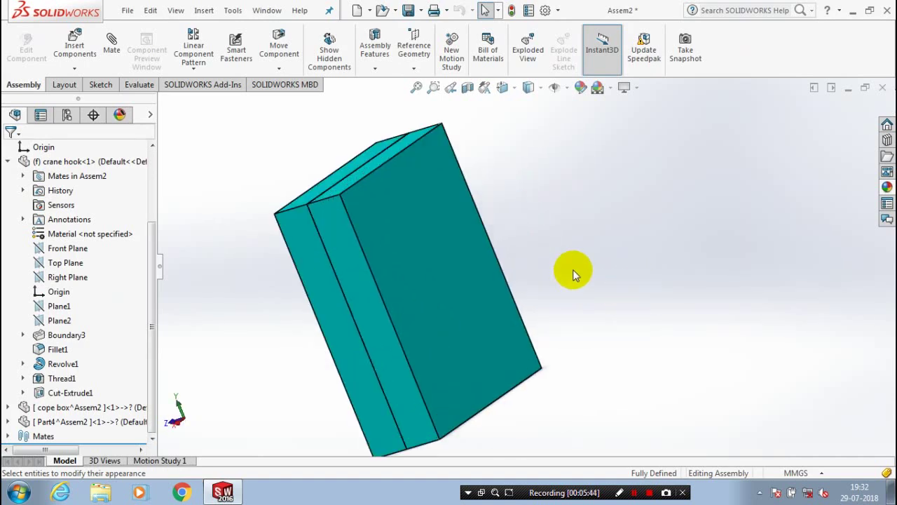
middle_click_drag(573, 269, 532, 242)
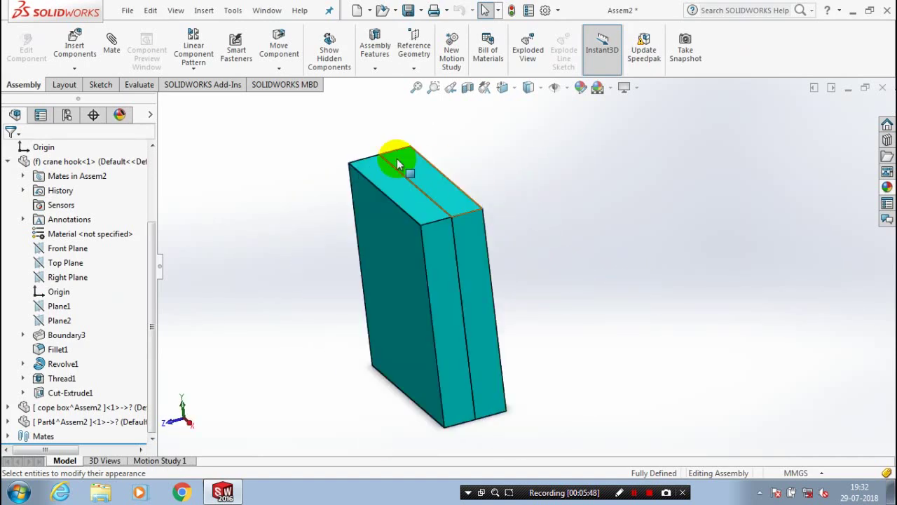
scroll(546, 315, "down", 2)
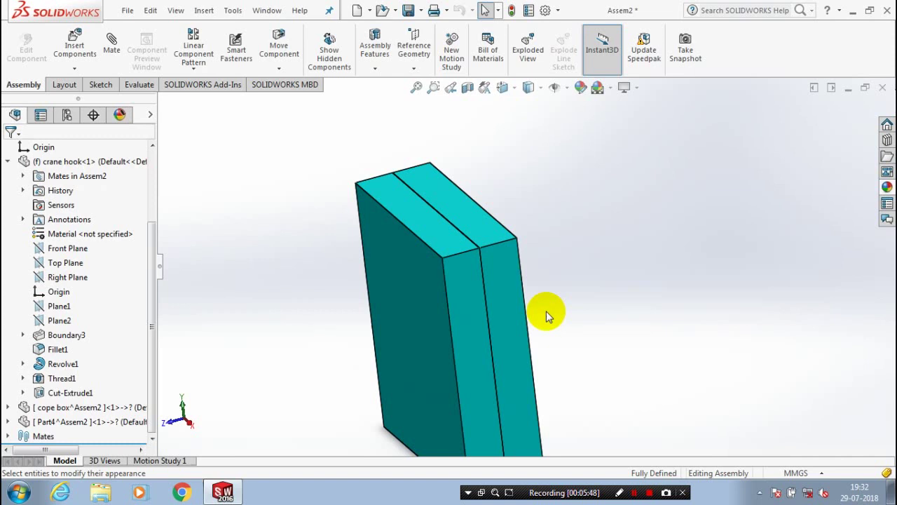
scroll(546, 310, "up", 1)
scroll(546, 311, "up", 1)
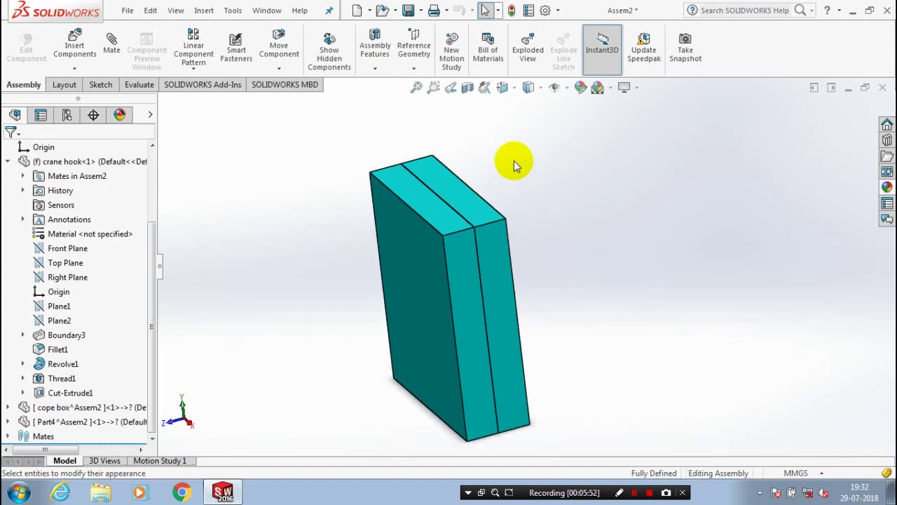
Create a two-step exploded view pulling the right and left plates apart along Z.
left_click(527, 46)
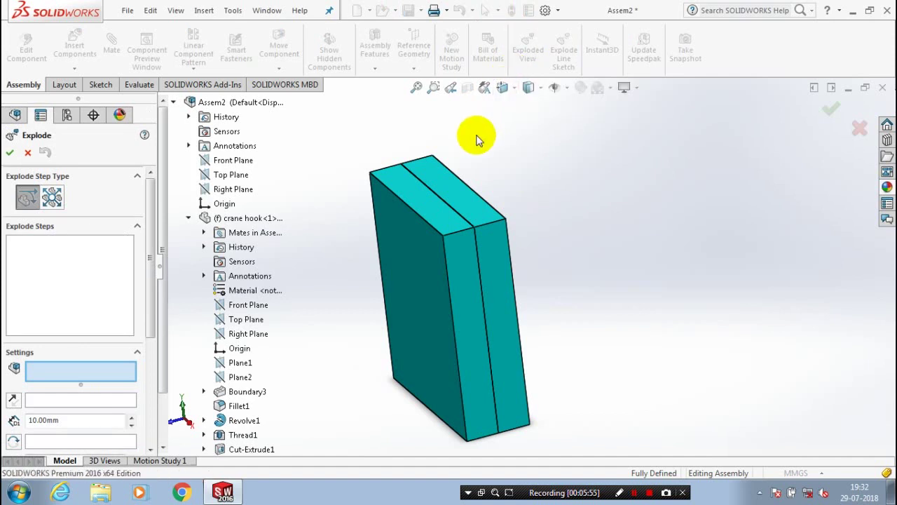
left_click(466, 294)
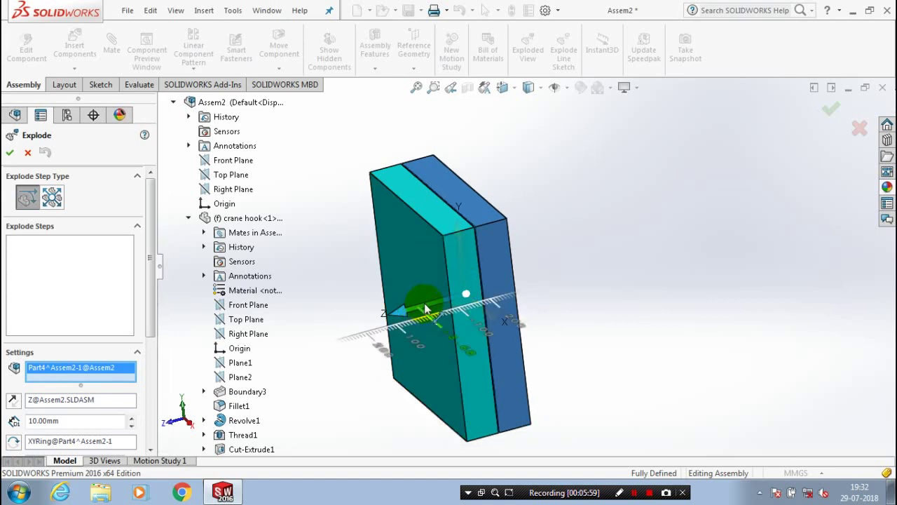
mouse_move(425, 308)
left_mouse_down()
mouse_move(487, 277)
mouse_move(475, 281)
left_mouse_up()
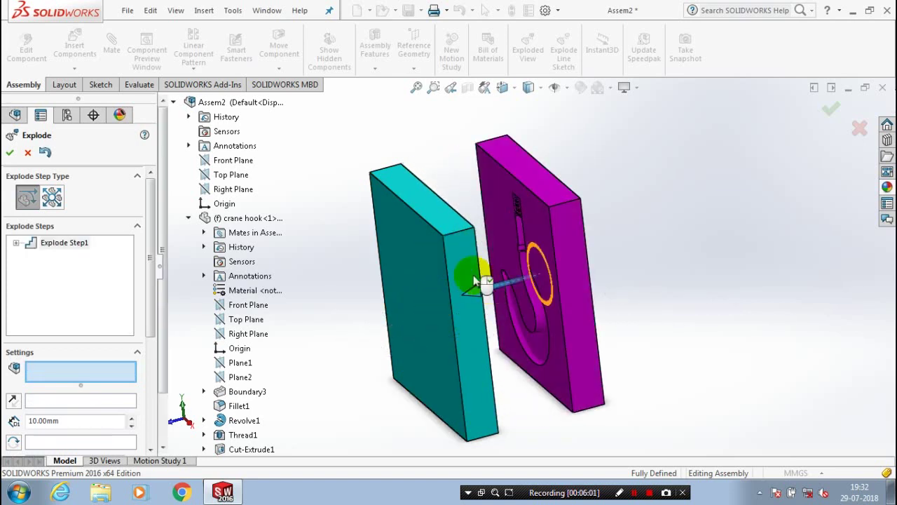
left_click(400, 248)
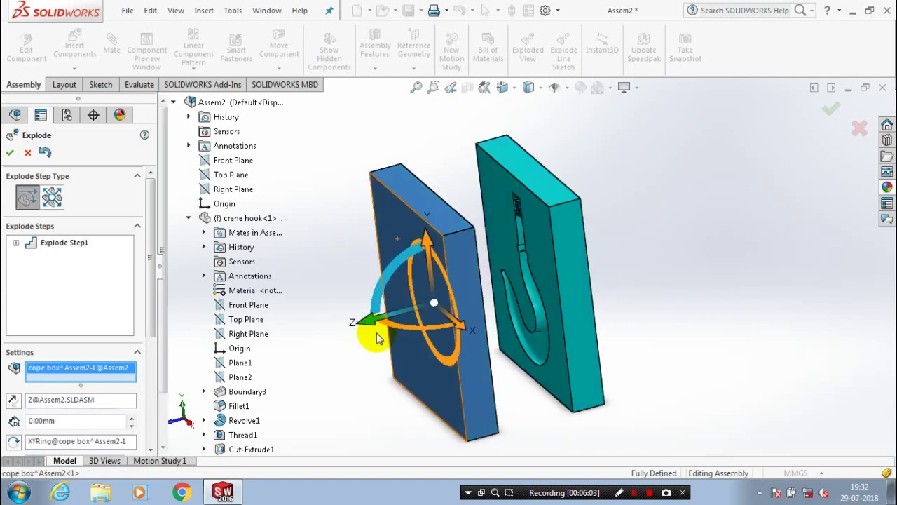
left_click_drag(377, 332, 330, 324)
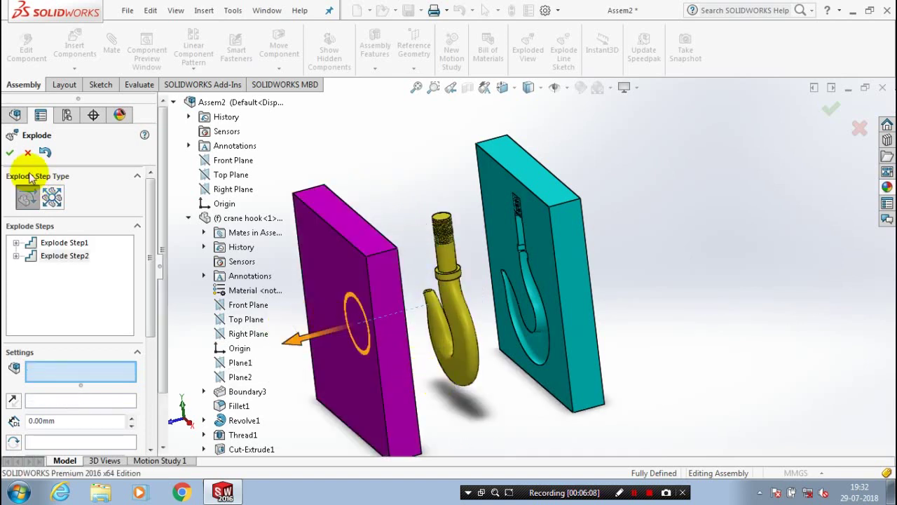
left_click(10, 153)
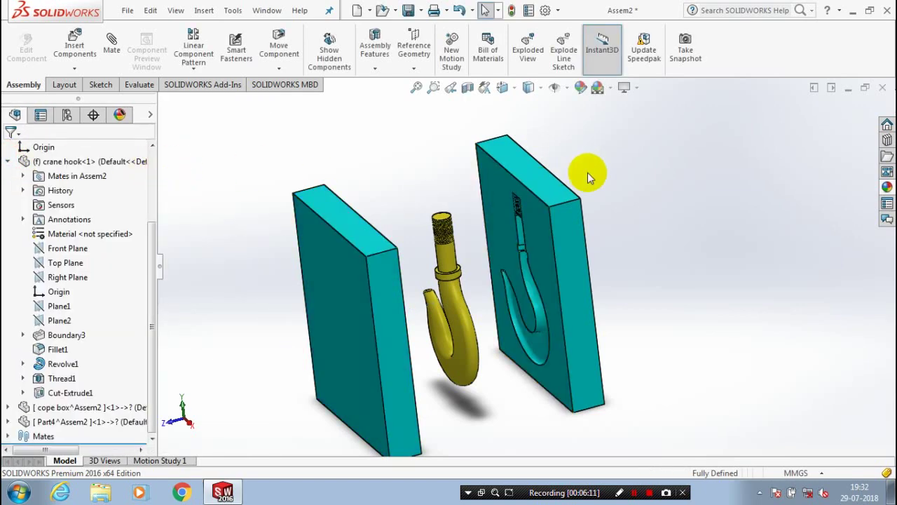
mouse_move(587, 172)
middle_mouse_down()
mouse_move(475, 339)
mouse_move(484, 340)
middle_mouse_up()
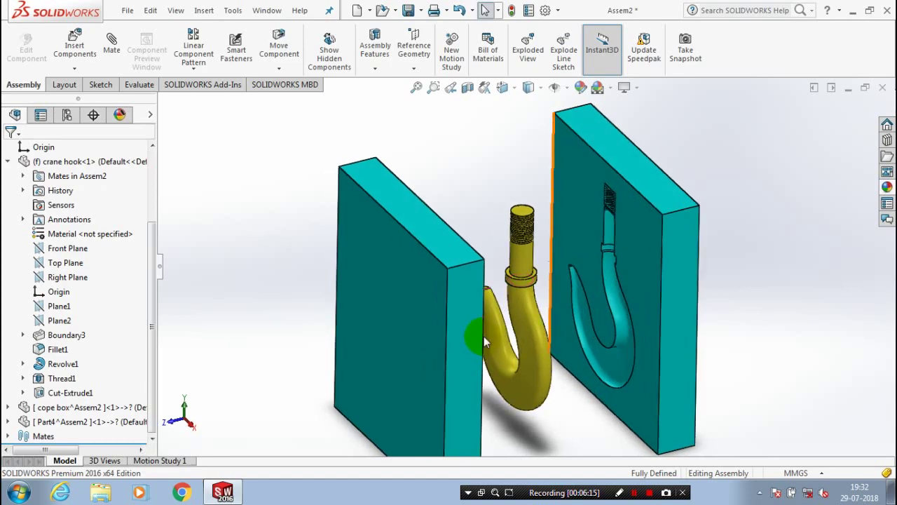
left_click(451, 87)
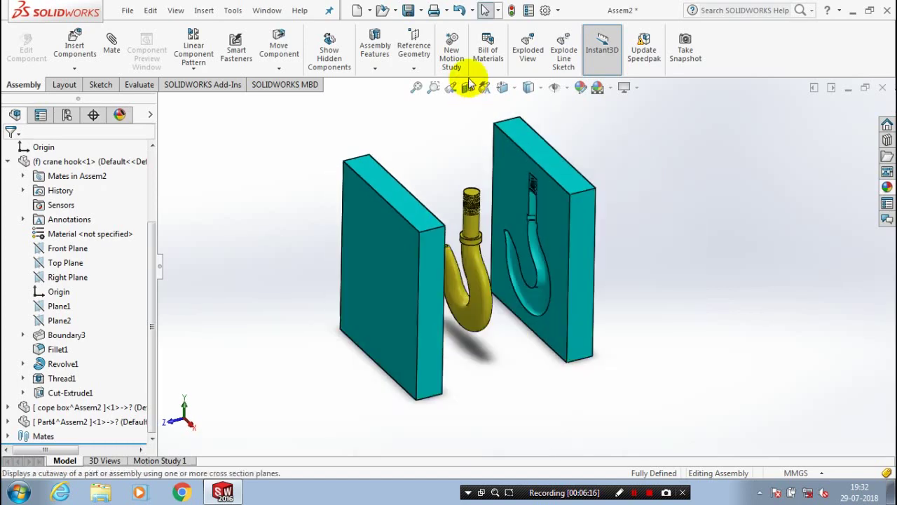
middle_click_drag(490, 156, 521, 170)
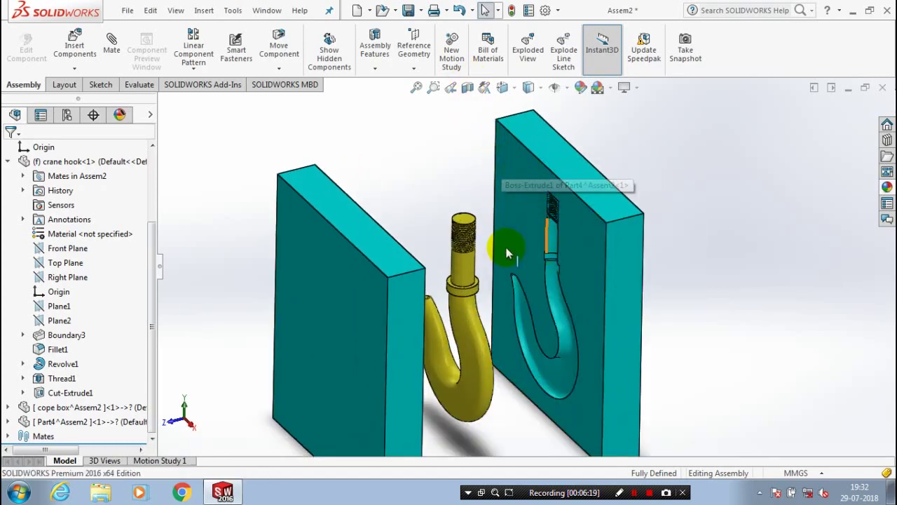
scroll(473, 295, "down", 5)
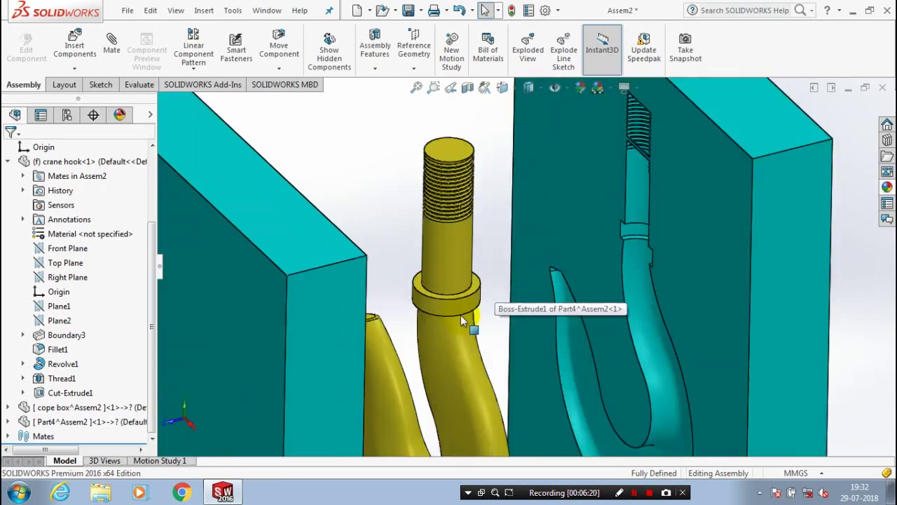
scroll(624, 260, "up", 2)
scroll(603, 274, "down", 3)
scroll(594, 279, "up", 3)
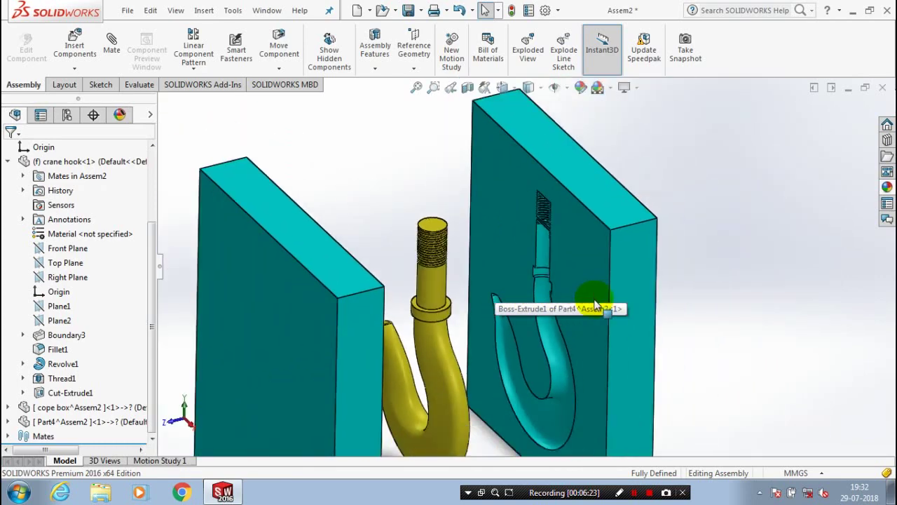
scroll(585, 323, "down", 2)
scroll(567, 340, "down", 2)
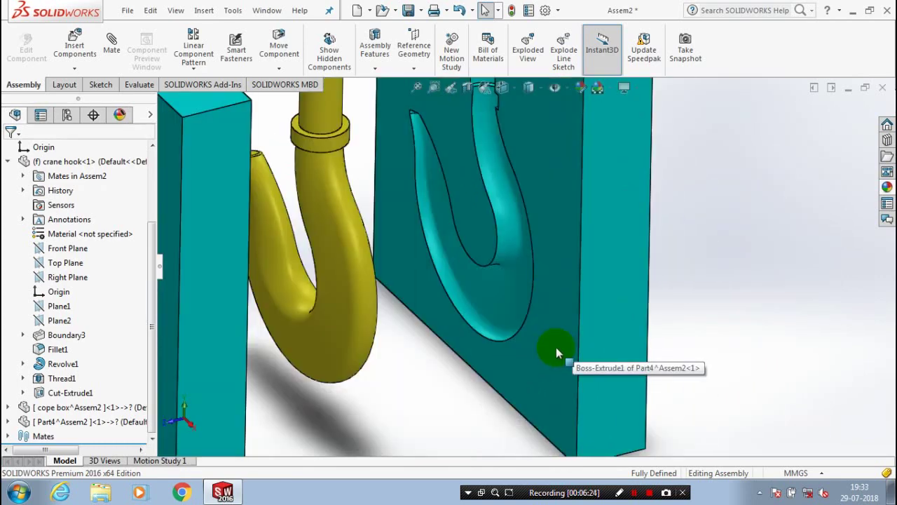
scroll(631, 315, "up", 3)
mouse_move(636, 310)
middle_mouse_down()
mouse_move(631, 290)
mouse_move(578, 312)
mouse_move(589, 315)
middle_mouse_up()
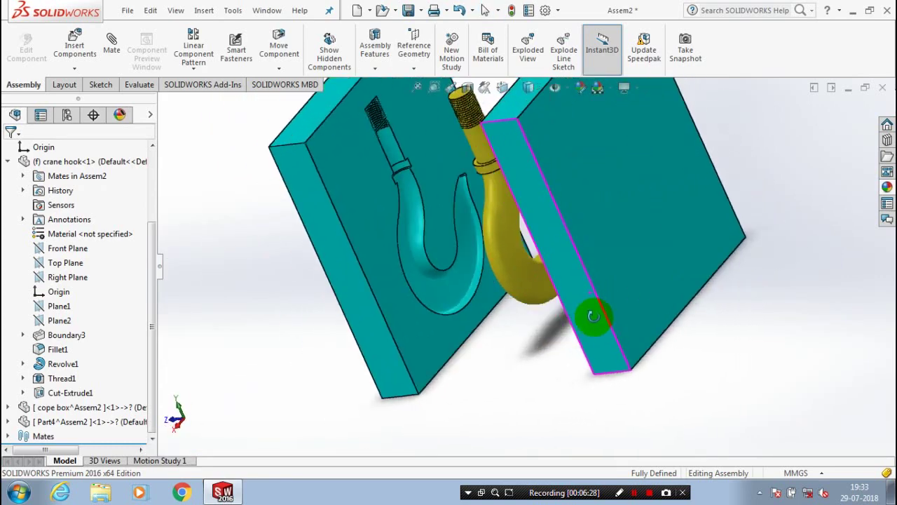
scroll(559, 294, "up", 2)
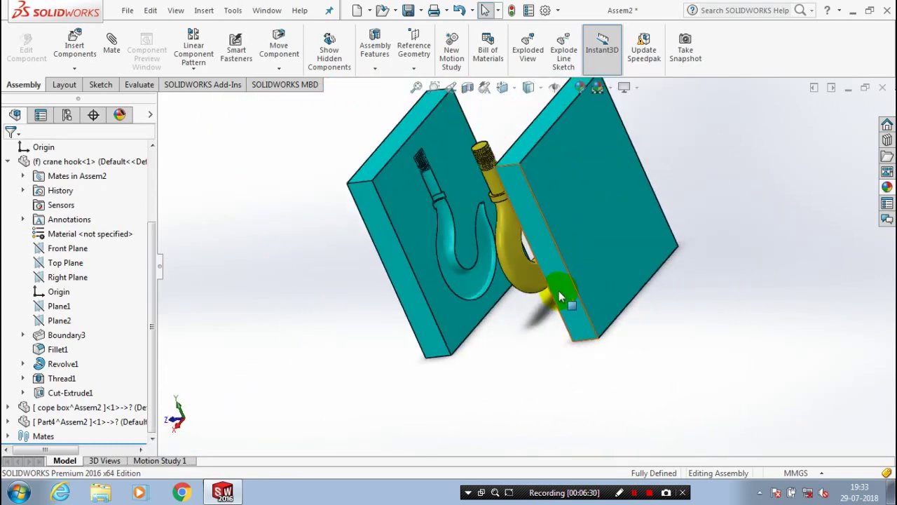
scroll(544, 284, "up", 2)
scroll(498, 185, "down", 3)
scroll(553, 353, "up", 2)
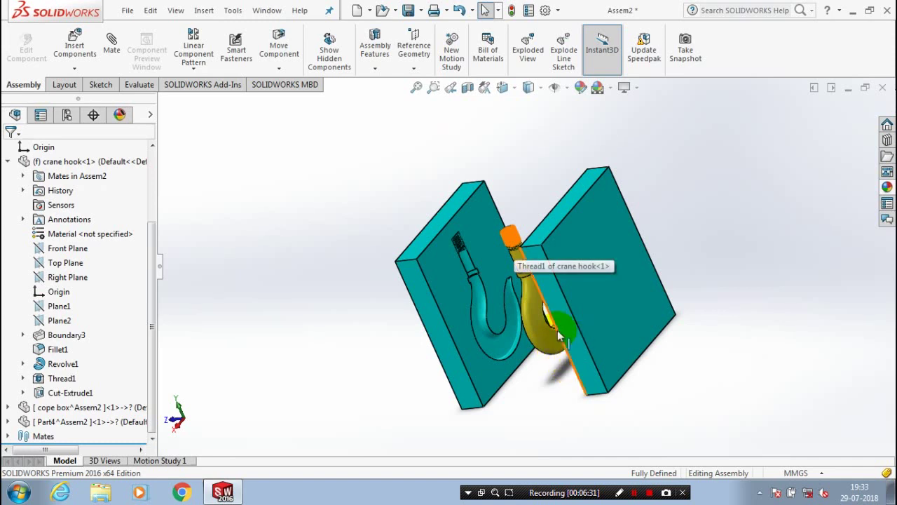
middle_click_drag(558, 330, 711, 266)
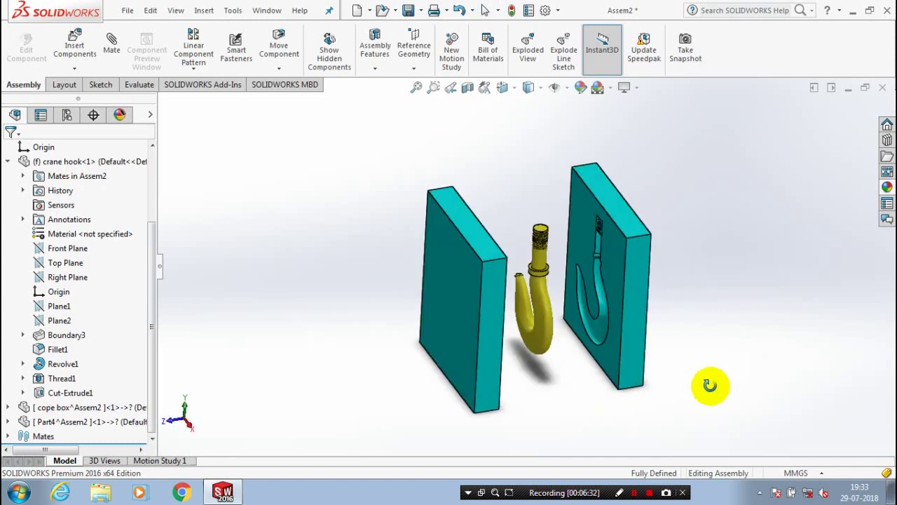
scroll(711, 266, "down", 2)
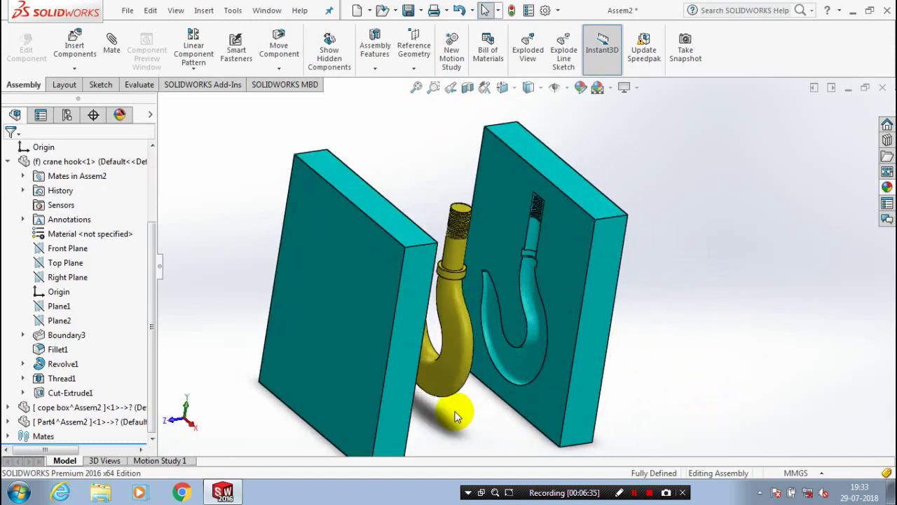
mouse_move(455, 416)
middle_mouse_down()
mouse_move(723, 224)
mouse_move(639, 241)
middle_mouse_up()
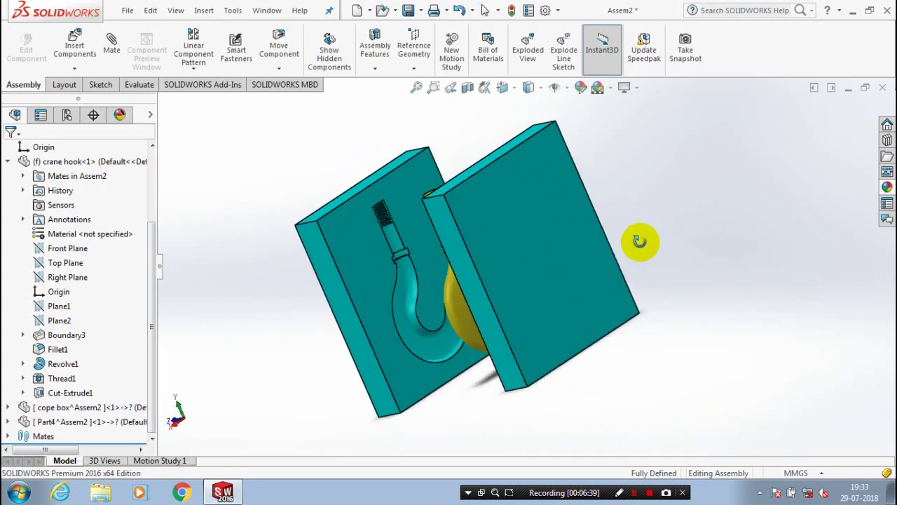
middle_click_drag(640, 241, 739, 242)
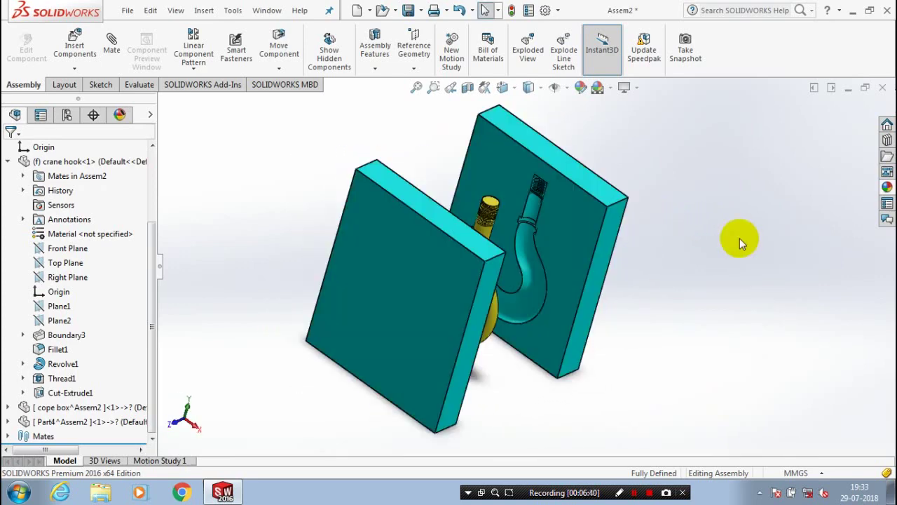
mouse_move(676, 253)
middle_mouse_down()
mouse_move(673, 282)
mouse_move(649, 292)
middle_mouse_up()
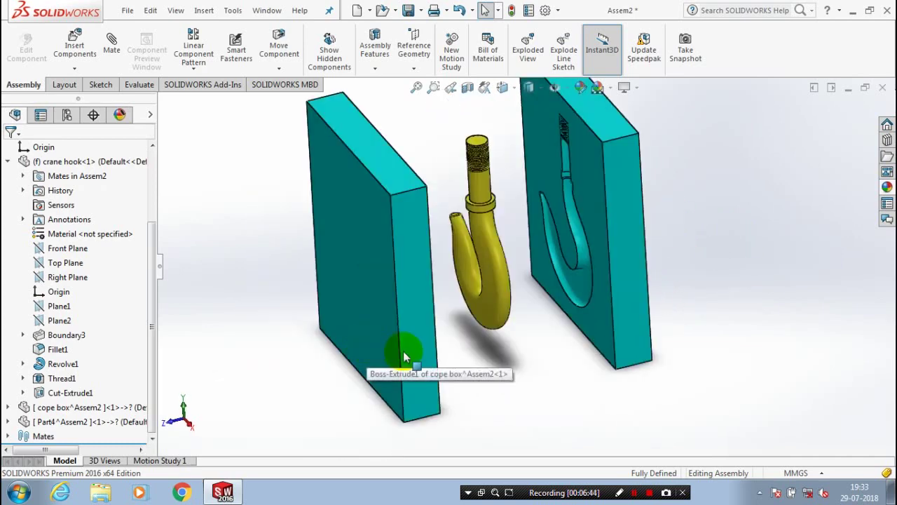
scroll(462, 361, "up", 3)
mouse_move(525, 375)
middle_mouse_down()
mouse_move(554, 355)
mouse_move(522, 368)
middle_mouse_up()
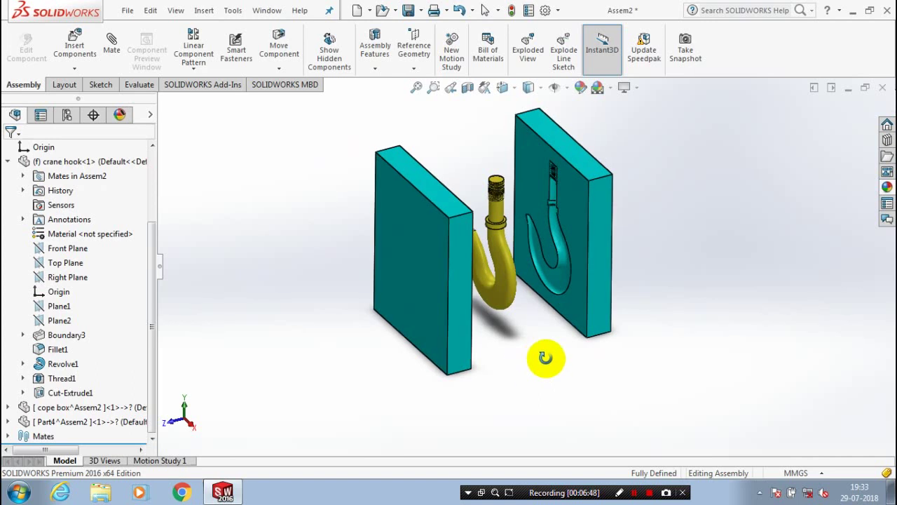
mouse_move(554, 298)
middle_mouse_down()
mouse_move(561, 200)
mouse_move(577, 170)
mouse_move(551, 321)
mouse_move(530, 344)
mouse_move(539, 286)
middle_mouse_up()
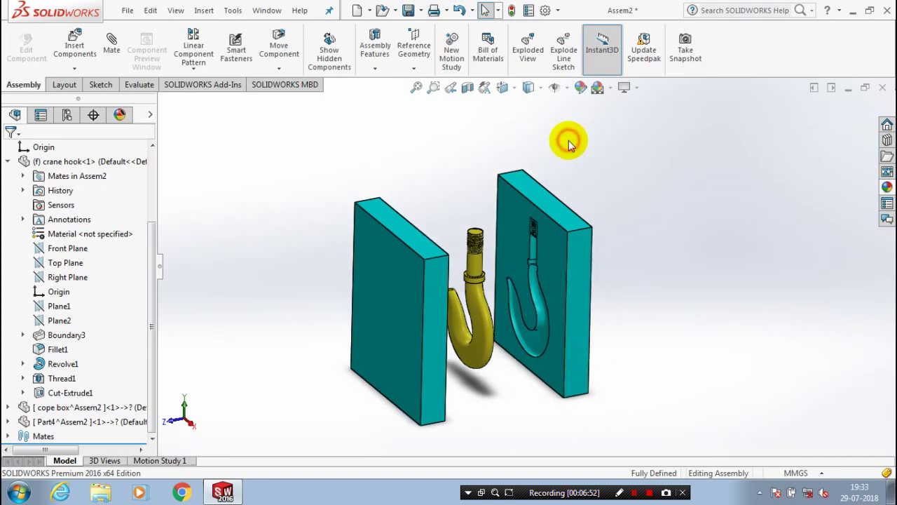
mouse_move(569, 141)
middle_mouse_down()
mouse_move(467, 472)
mouse_move(489, 371)
middle_mouse_up()
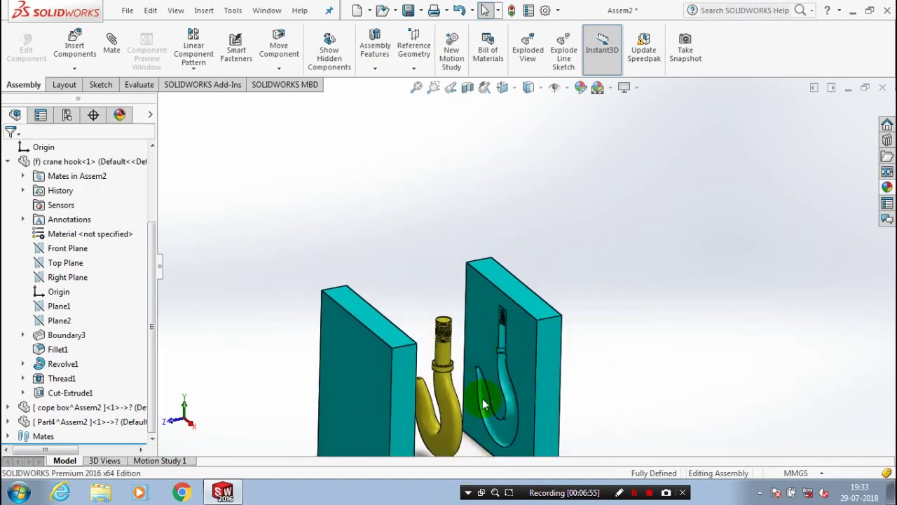
middle_click_drag(482, 404, 559, 153)
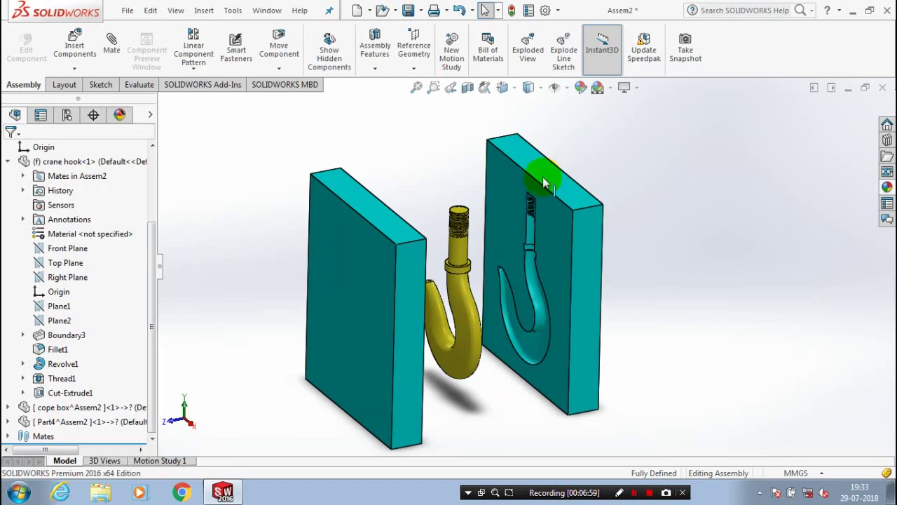
scroll(514, 216, "down", 10)
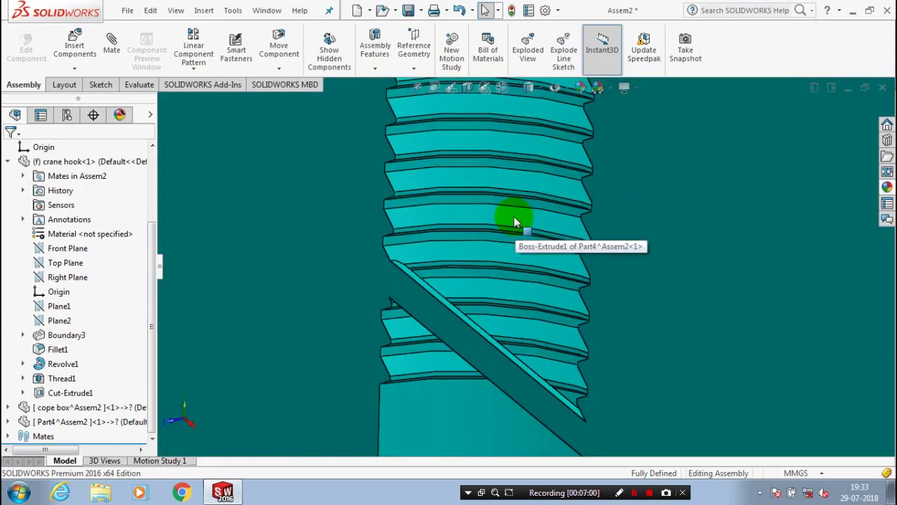
scroll(490, 238, "up", 2)
scroll(489, 240, "up", 2)
scroll(489, 240, "up", 2)
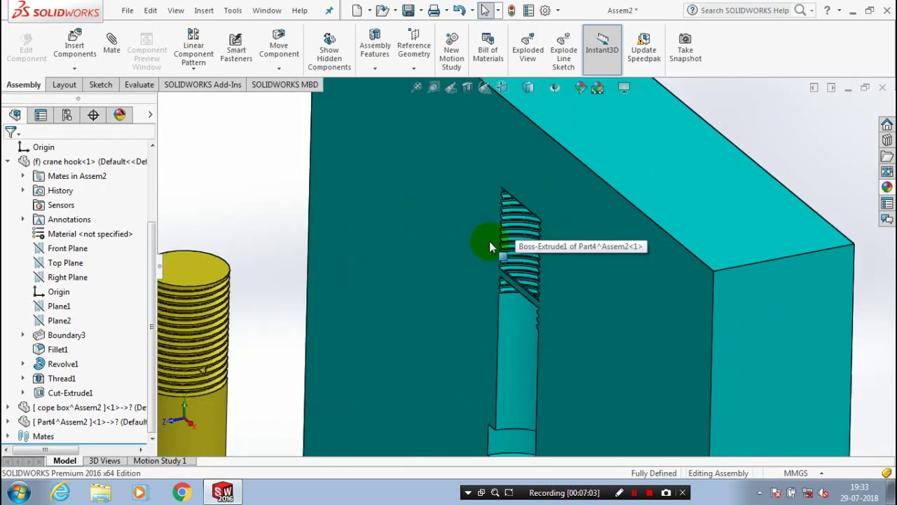
scroll(489, 241, "up", 3)
scroll(413, 279, "down", 3)
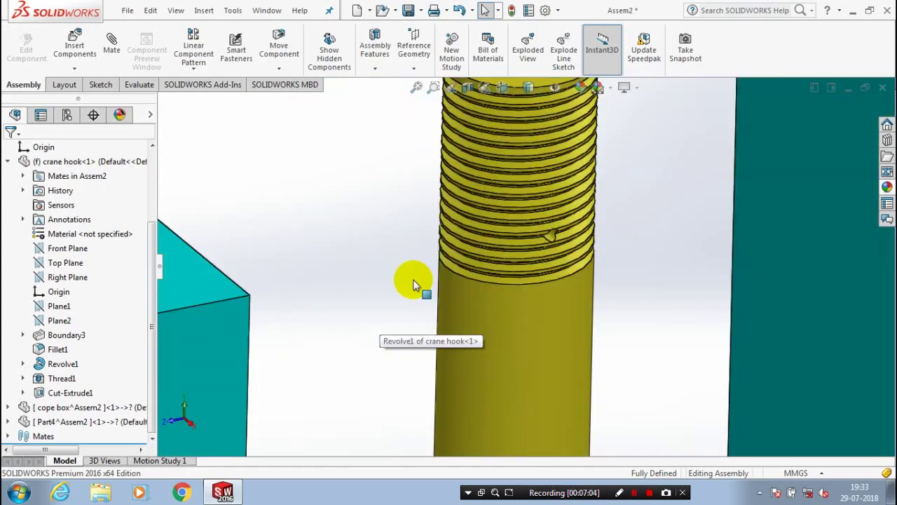
scroll(412, 279, "up", 2)
scroll(536, 226, "down", 2)
scroll(536, 226, "down", 5)
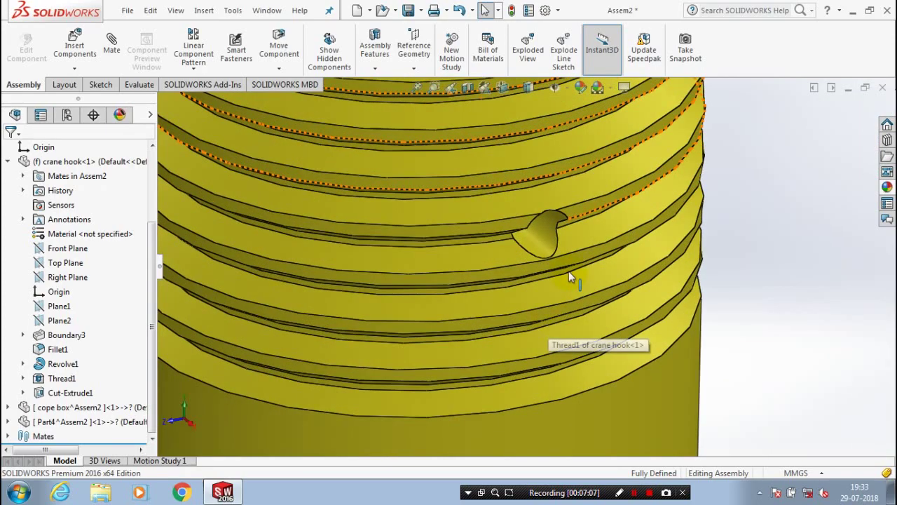
scroll(519, 245, "down", 3)
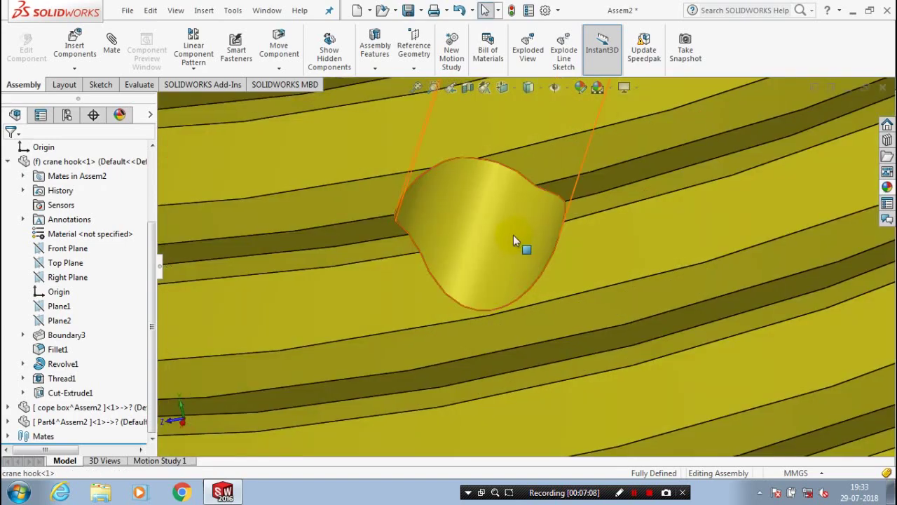
scroll(517, 251, "up", 3)
scroll(515, 256, "up", 2)
scroll(515, 258, "up", 2)
scroll(520, 264, "up", 2)
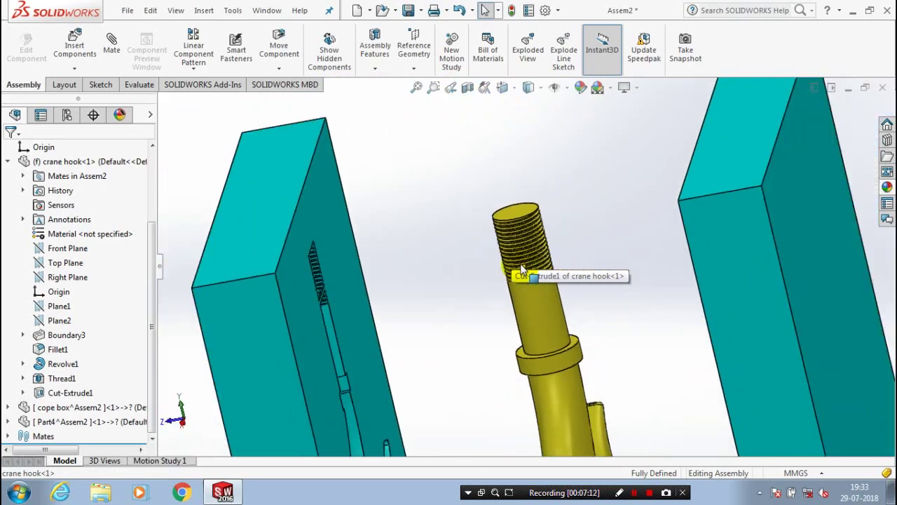
scroll(491, 277, "down", 1)
scroll(377, 300, "down", 2)
scroll(392, 280, "down", 2)
scroll(404, 265, "down", 1)
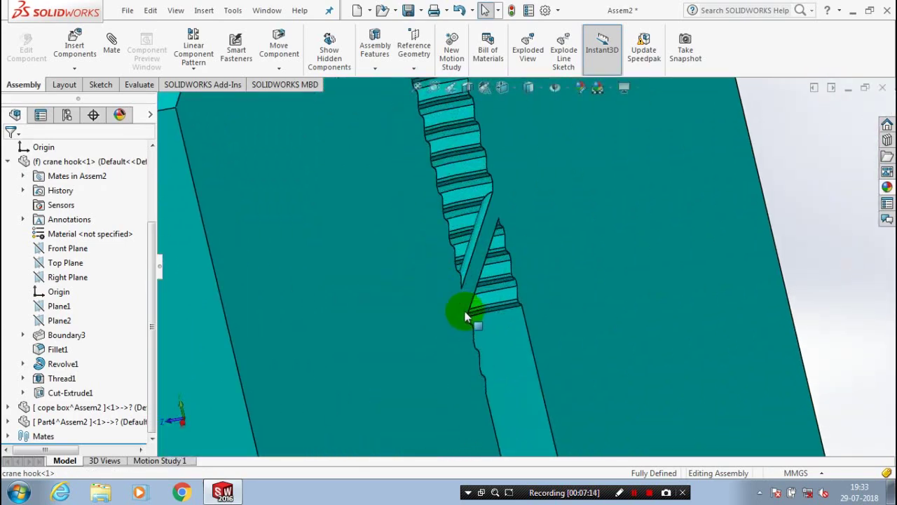
scroll(448, 319, "down", 2)
scroll(458, 320, "down", 1)
scroll(459, 314, "up", 3)
scroll(491, 317, "up", 2)
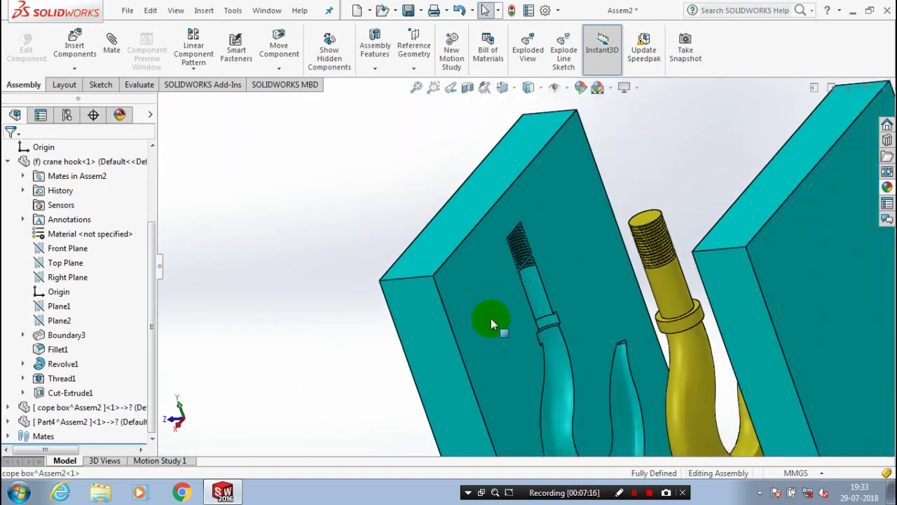
scroll(490, 319, "up", 2)
scroll(745, 344, "down", 1)
scroll(744, 345, "up", 2)
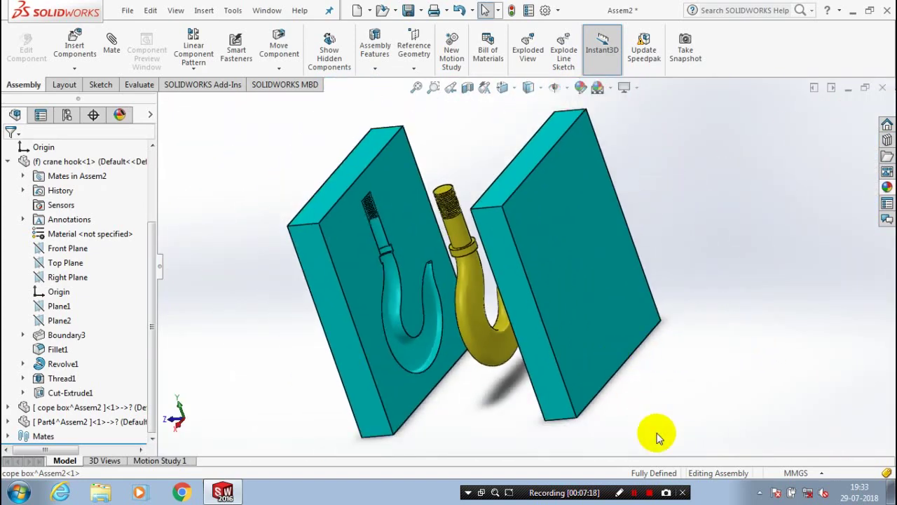